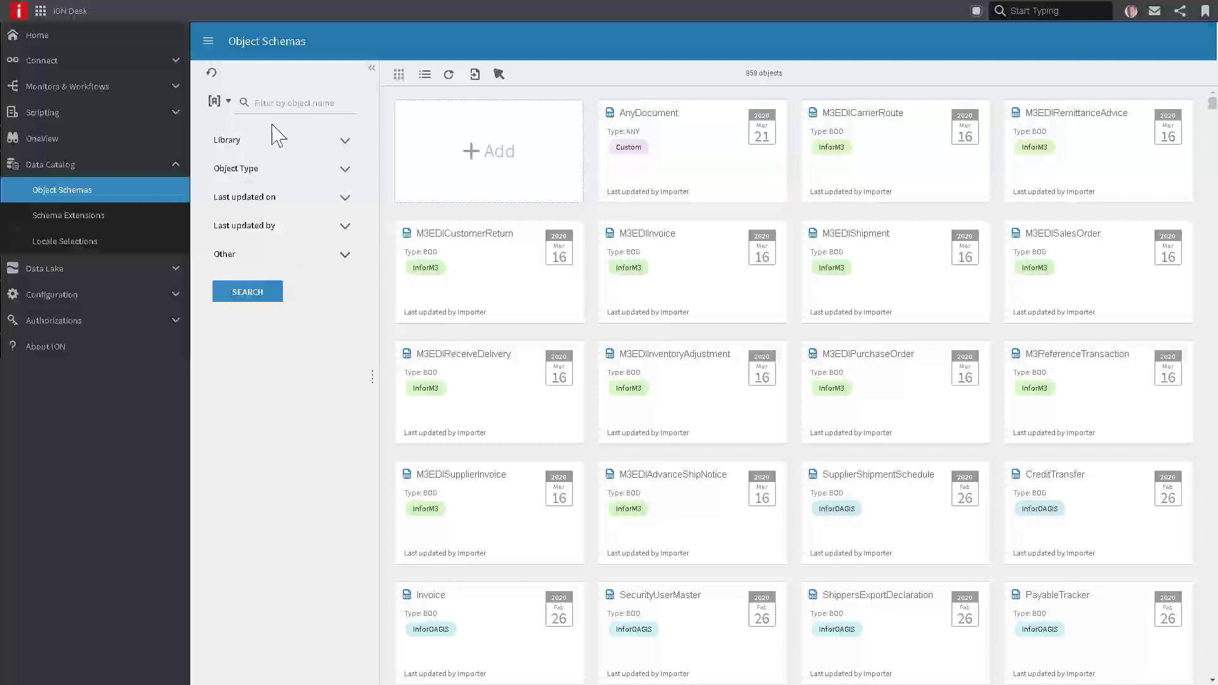
- Filter schemas to the BOD type with name 'sales', then open SalesOrder with SalesOrderHeader expanded
left_click(296, 170)
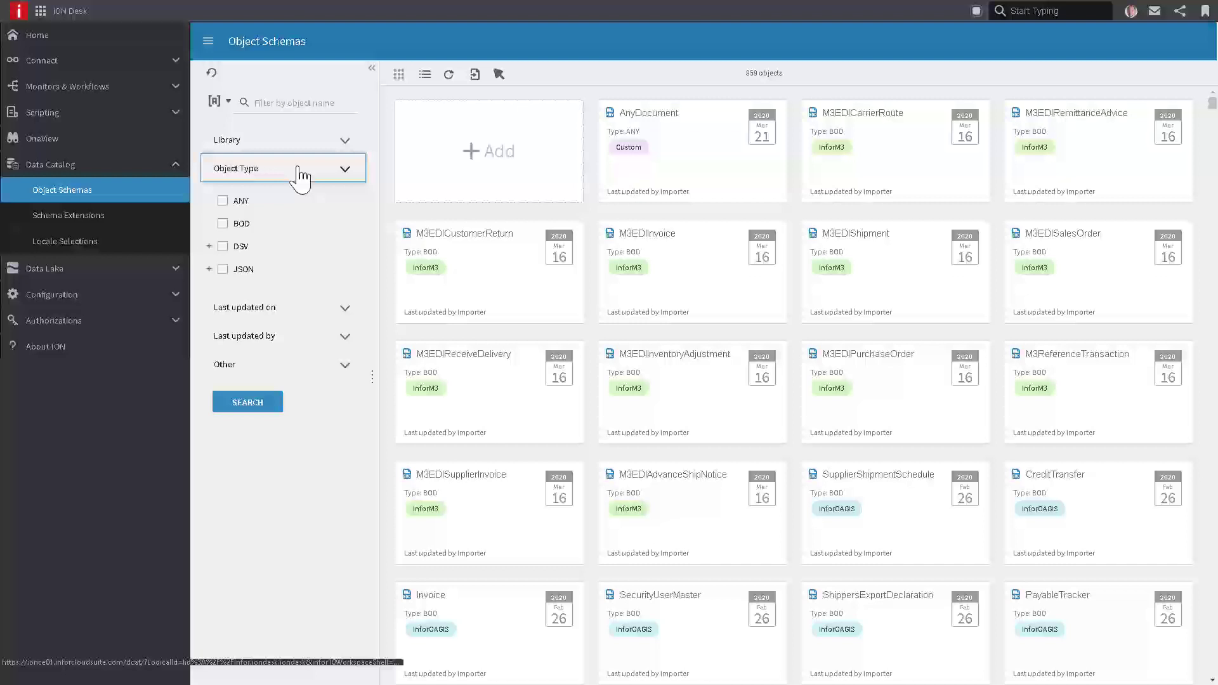
left_click(223, 223)
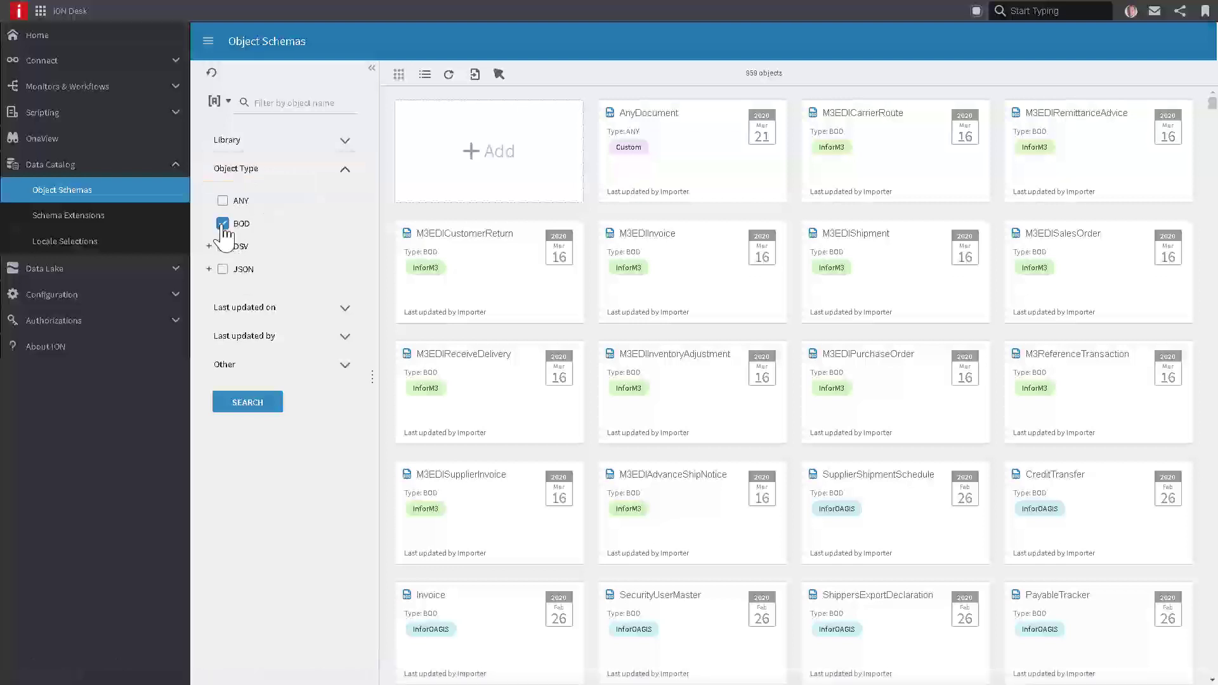
left_click(276, 104)
type("sales")
left_click(265, 401)
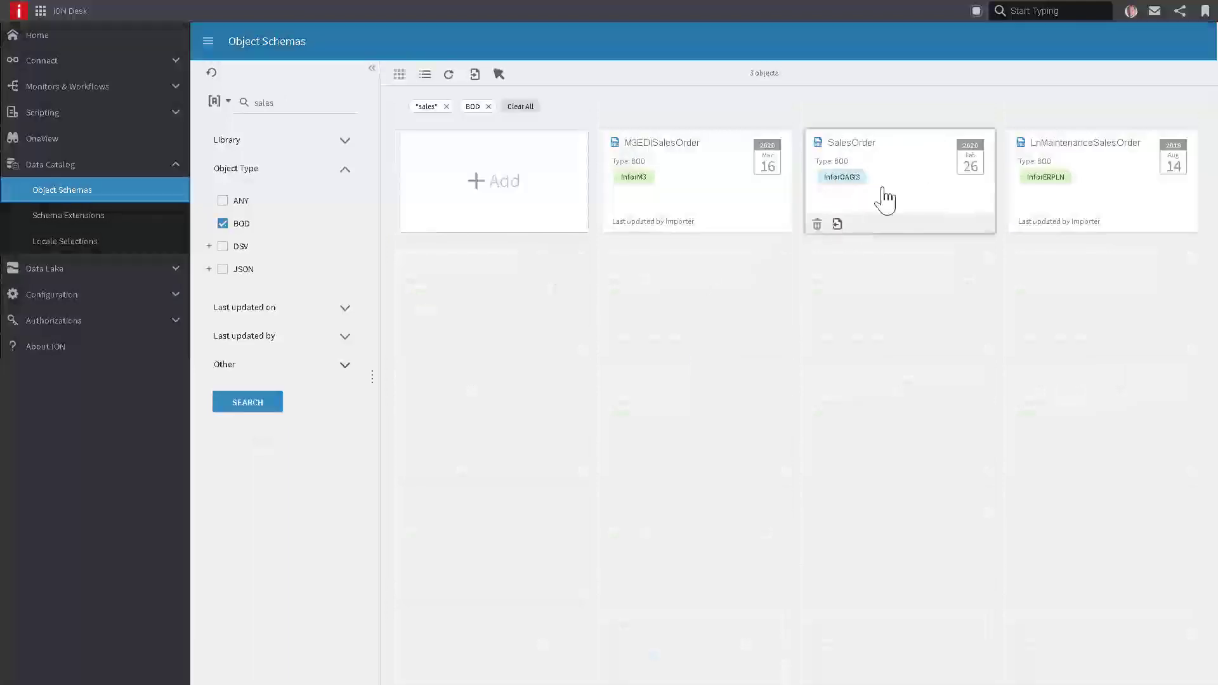
left_click(891, 201)
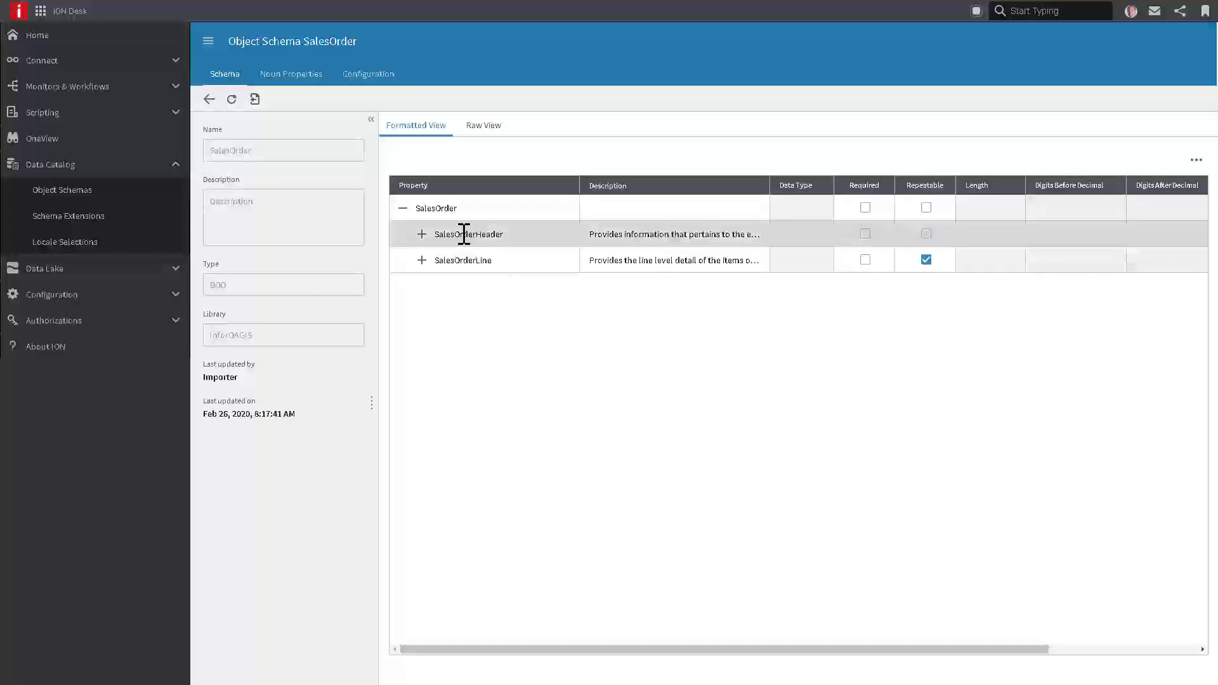
left_click(421, 236)
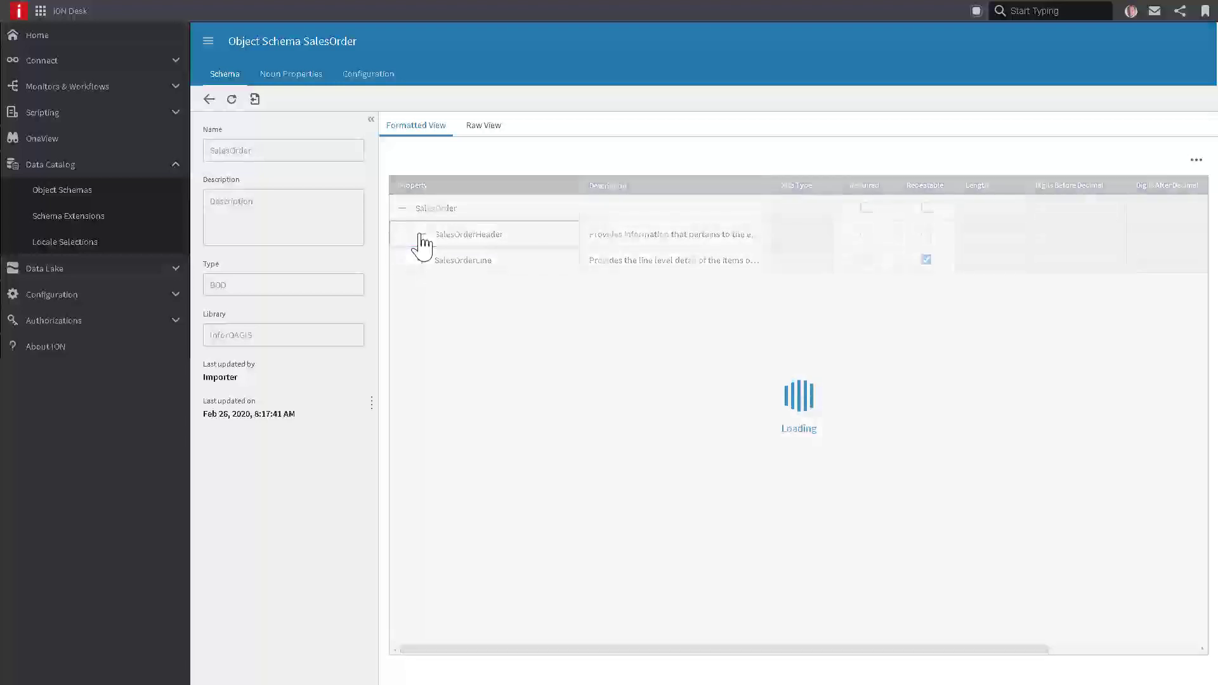
- Open the Generic connection point from Connect > Connection Points
left_click(47, 66)
left_click(71, 115)
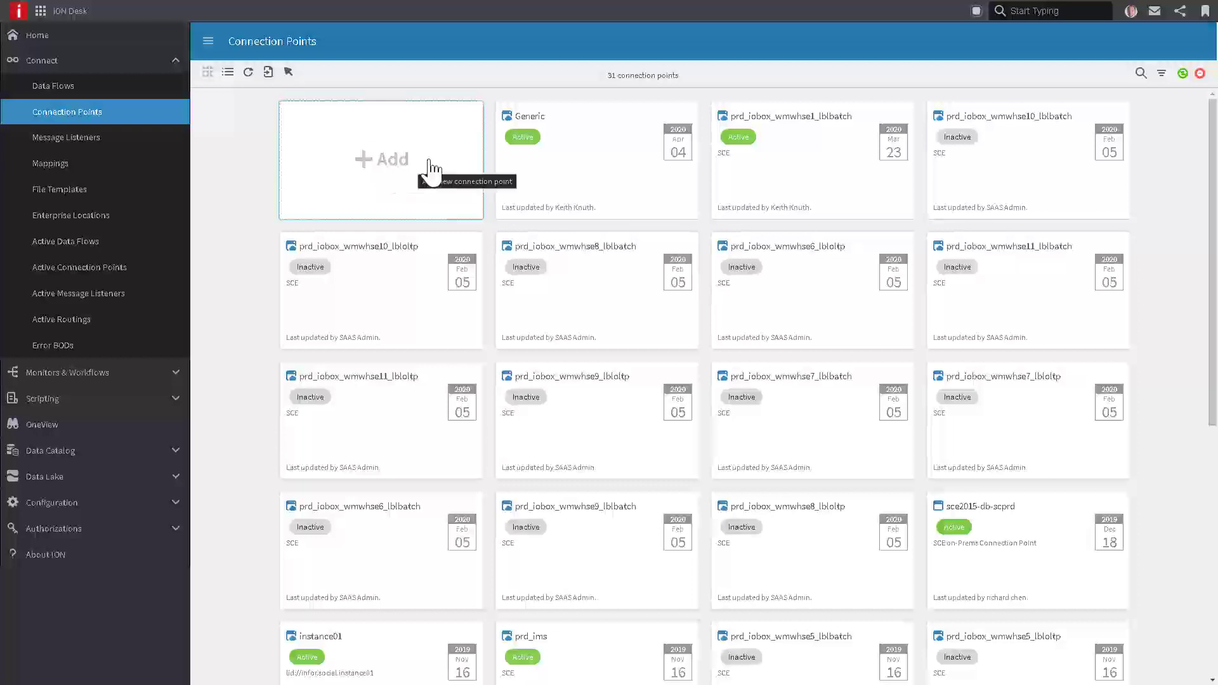
left_click(565, 159)
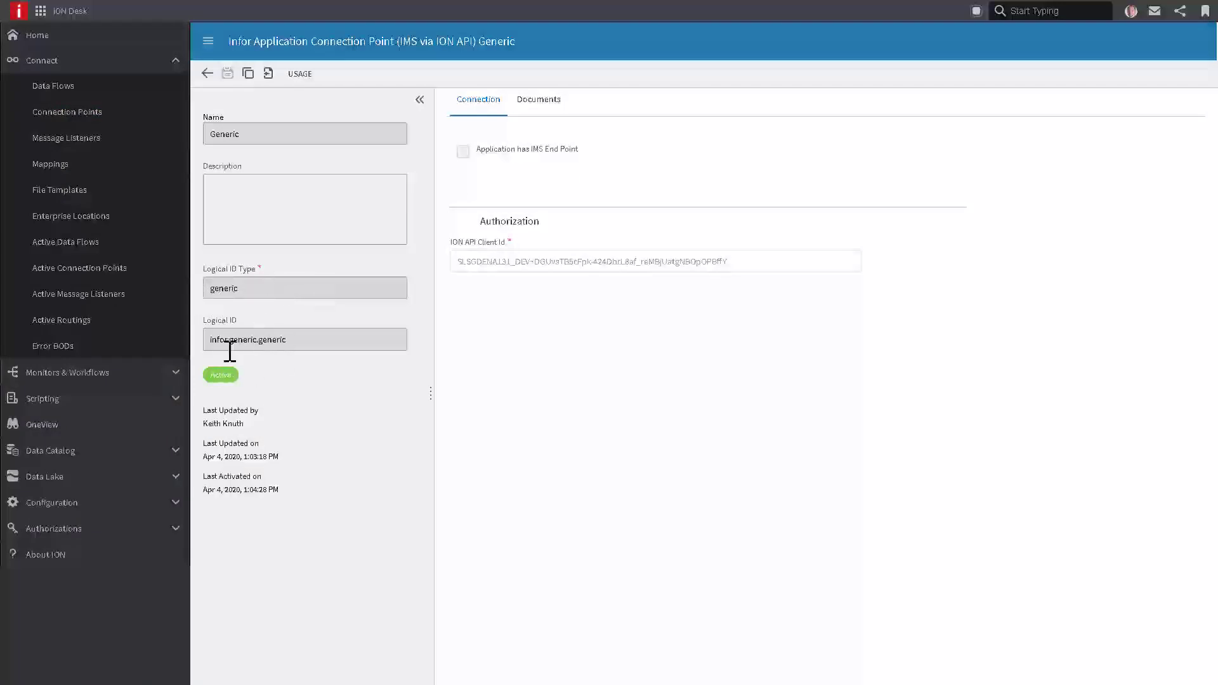
- Check its Logical ID infor.generic.generic and list its documents, Process.Shipment and Sync.SalesOrder
left_click_drag(302, 339, 208, 340)
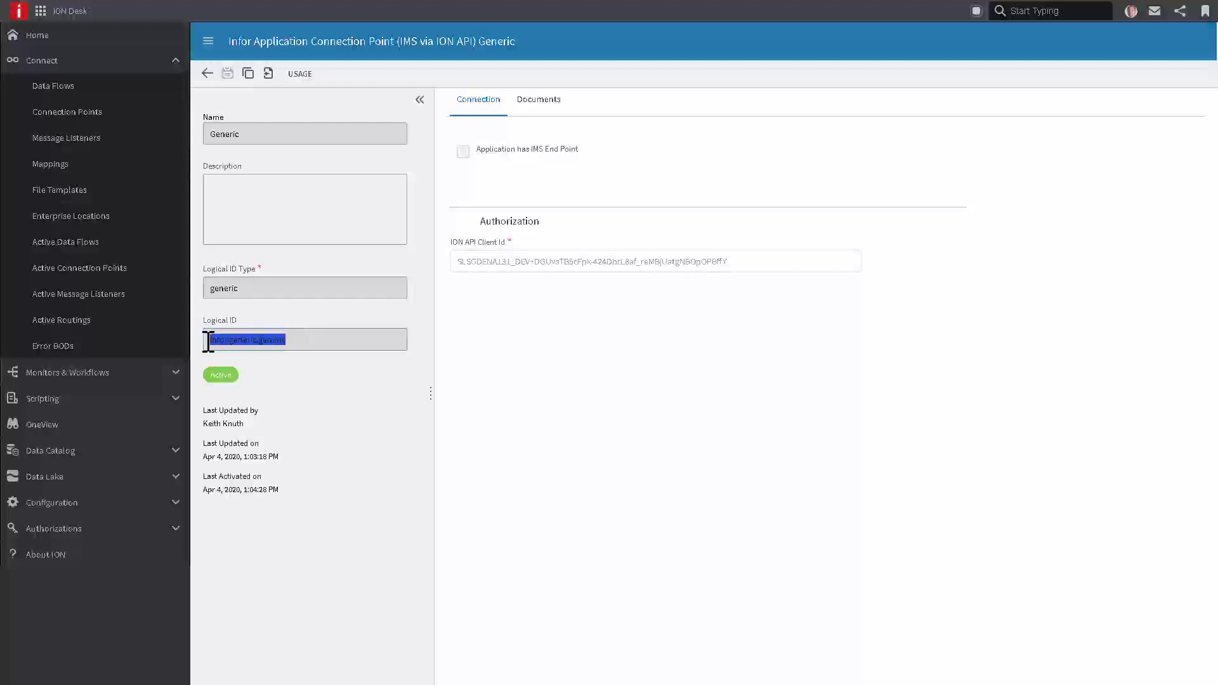
left_click(313, 337)
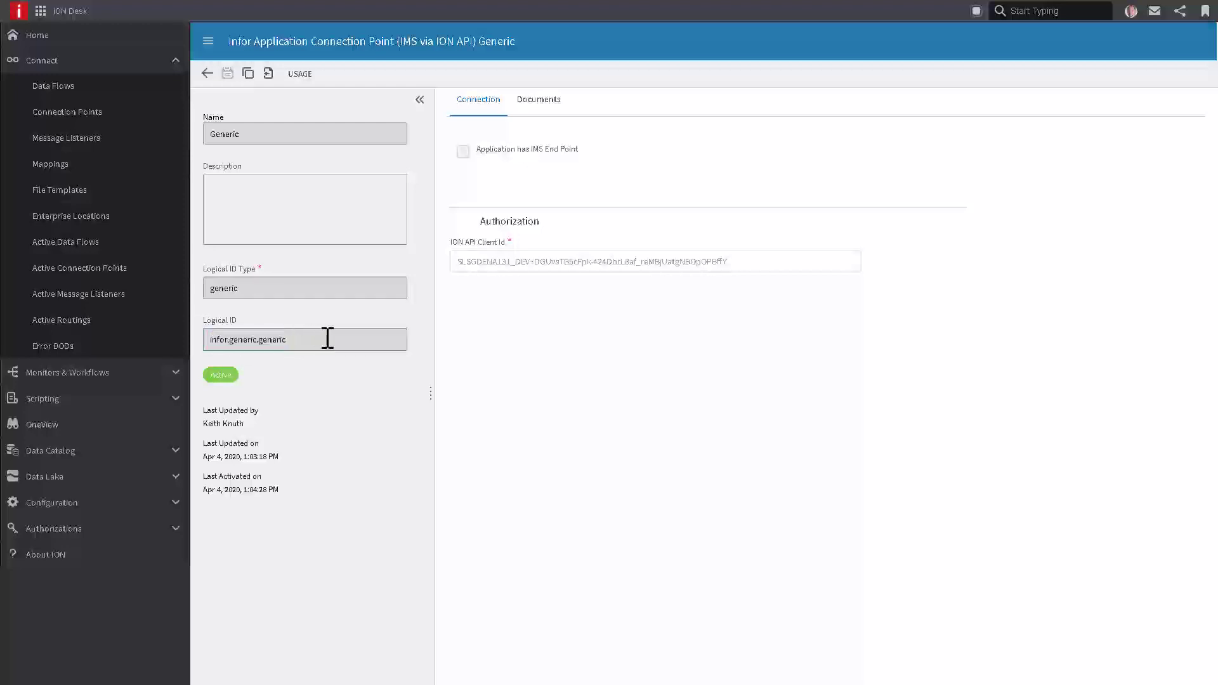
left_click_drag(322, 337, 209, 340)
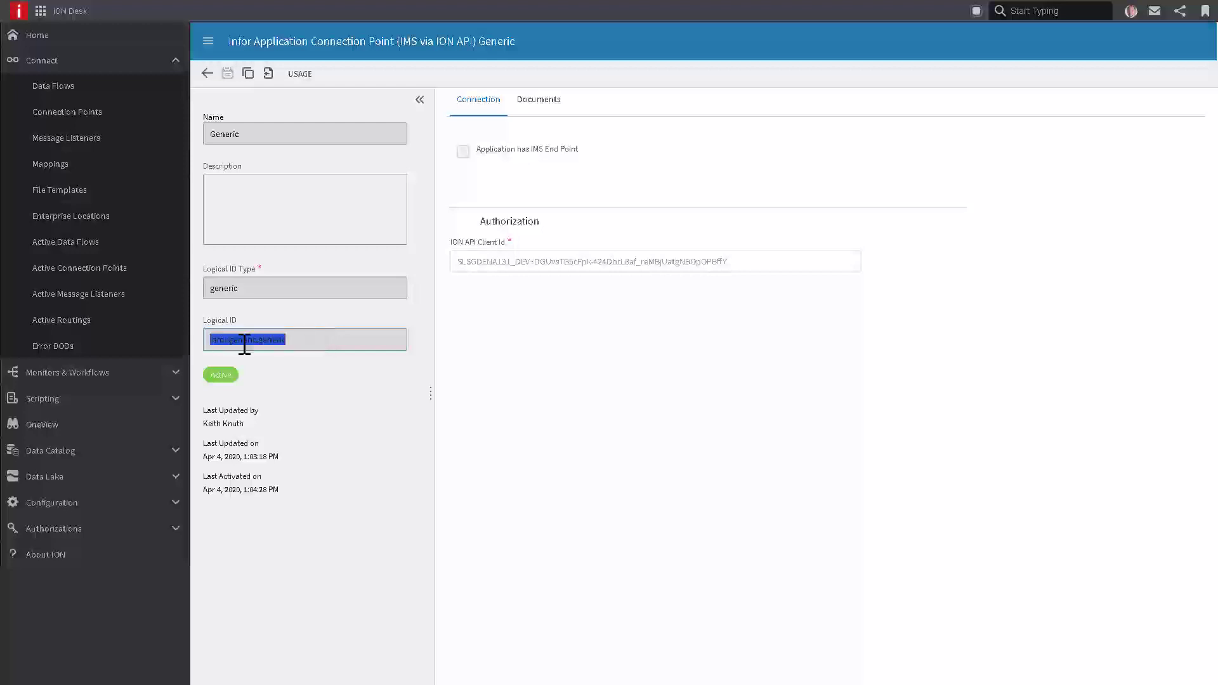
left_click(511, 314)
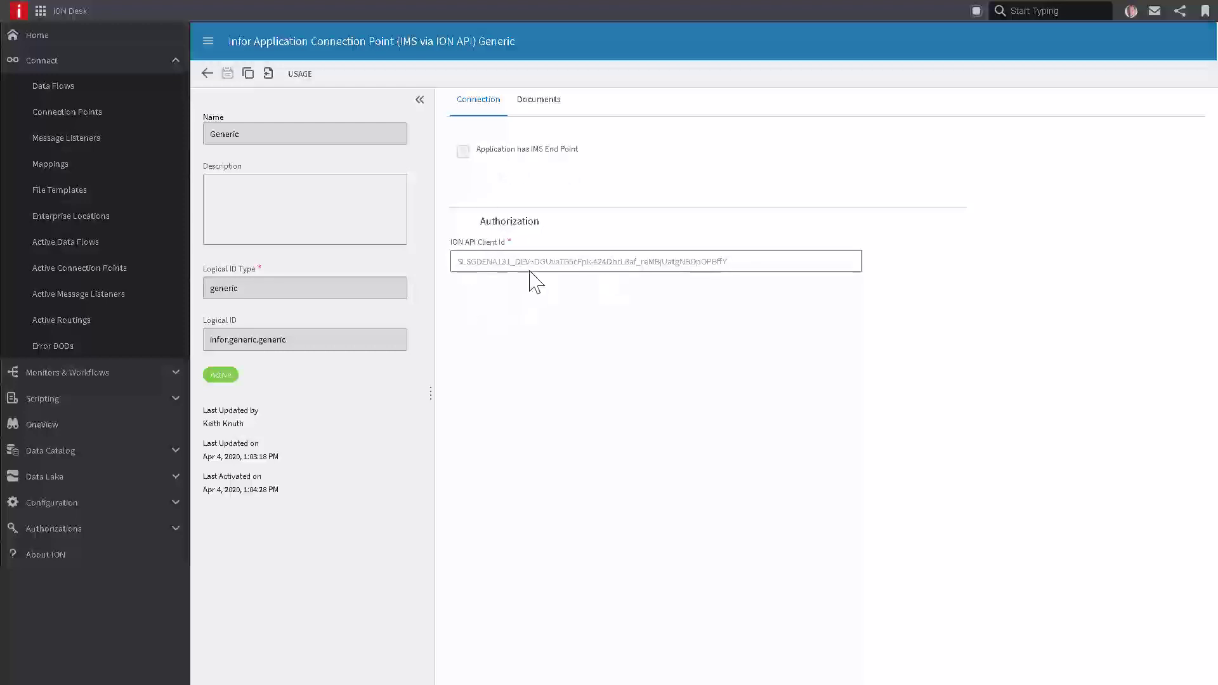
left_click(533, 106)
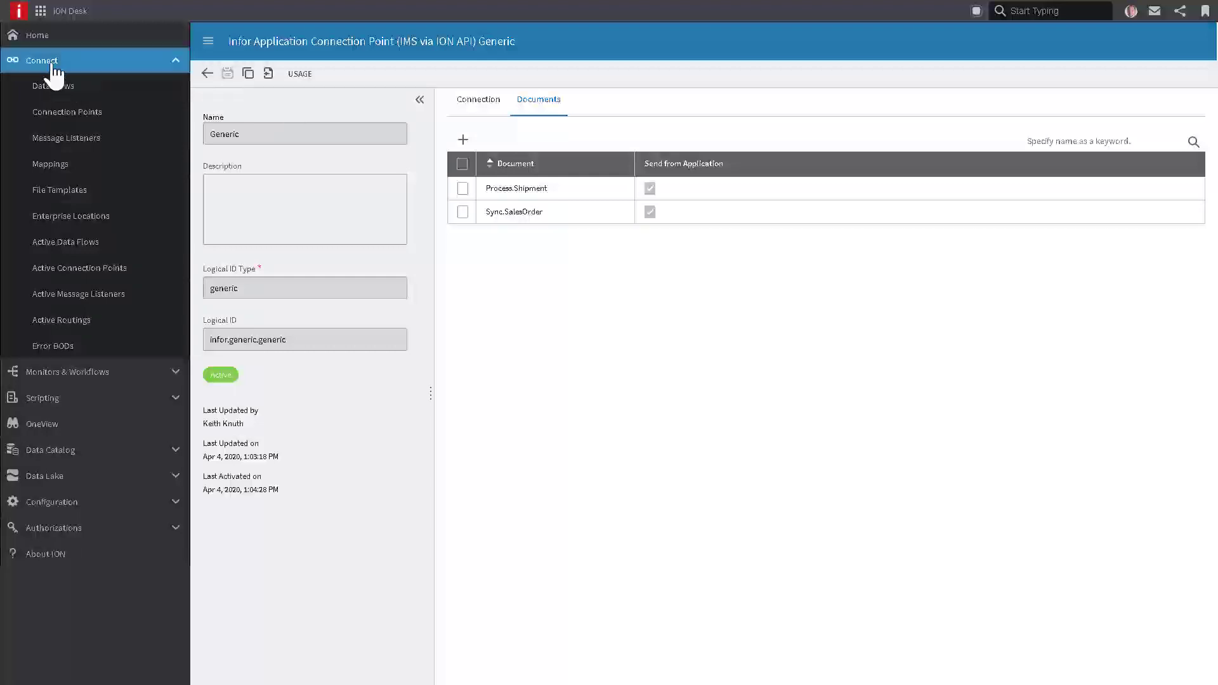
- Open the Generic_IMS_Interface document flow from Data Flows
left_click(57, 88)
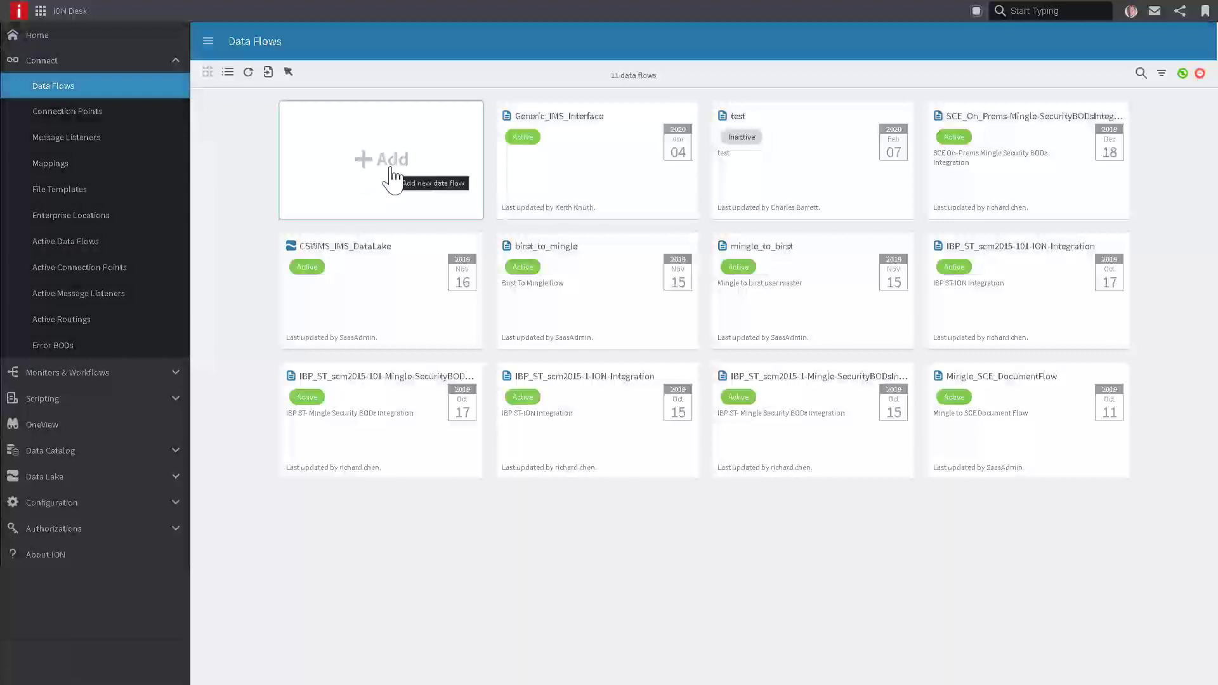
left_click(393, 177)
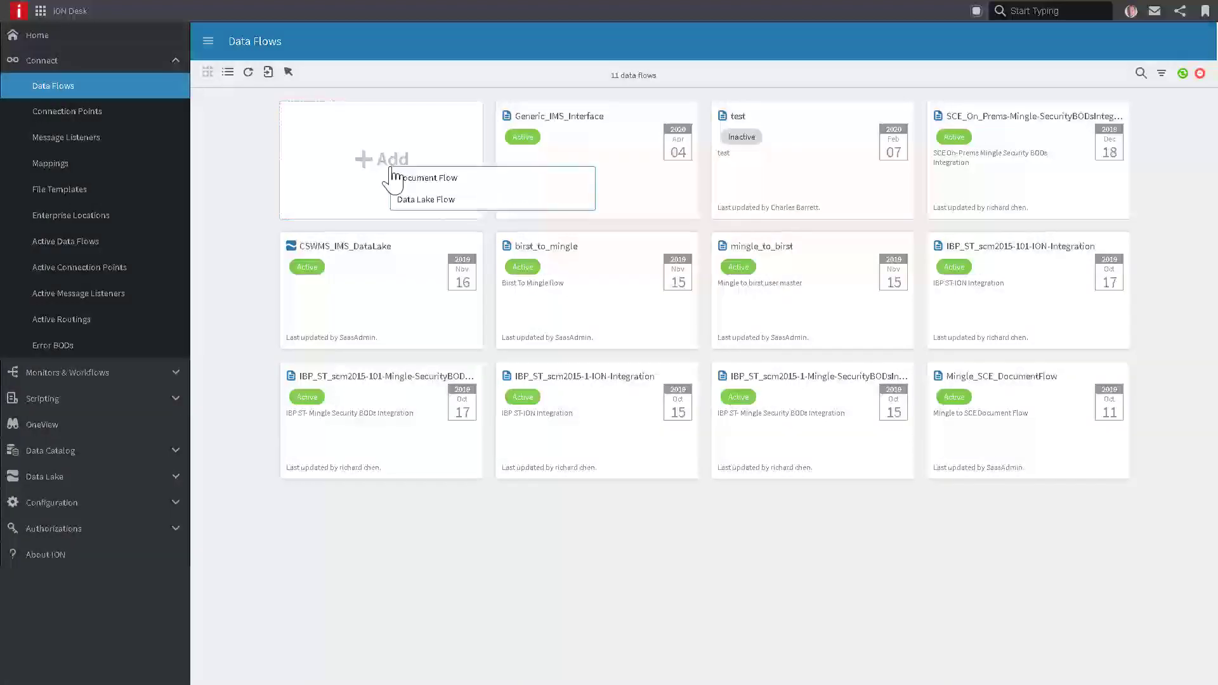
left_click(570, 153)
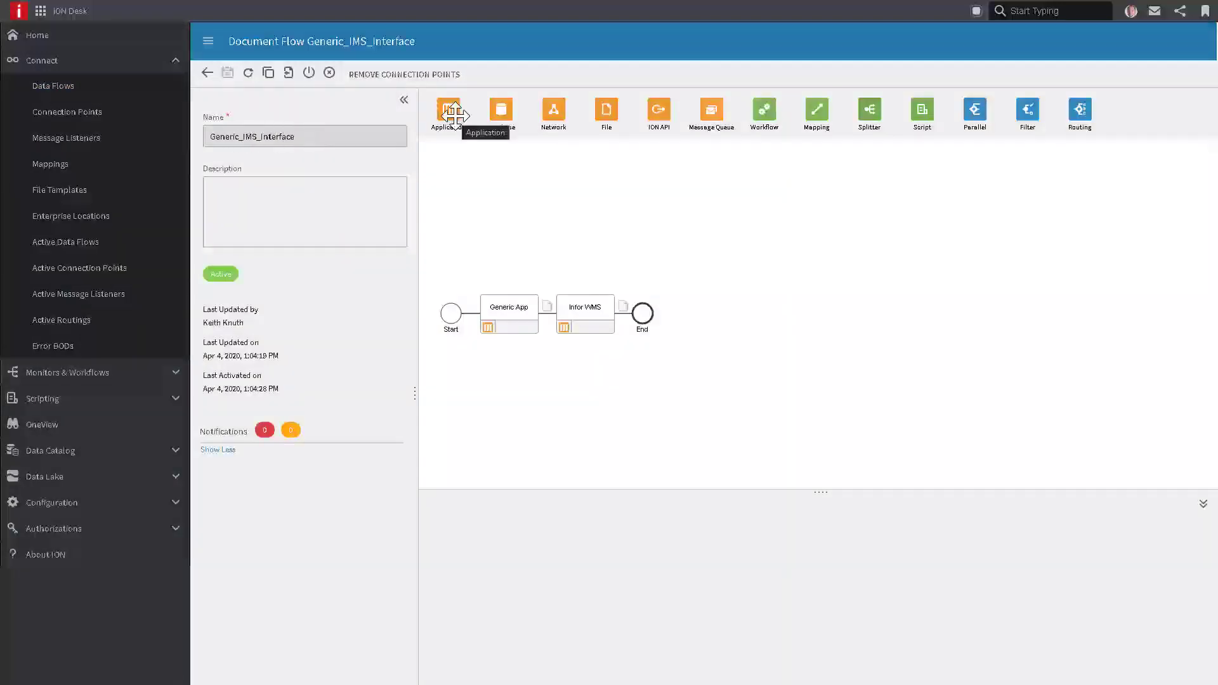
- Inspect the Generic App and Infor WMS nodes and the Process.Shipment and Sync.SalesOrder documents between them
left_click_drag(448, 109, 516, 326)
left_click(515, 313)
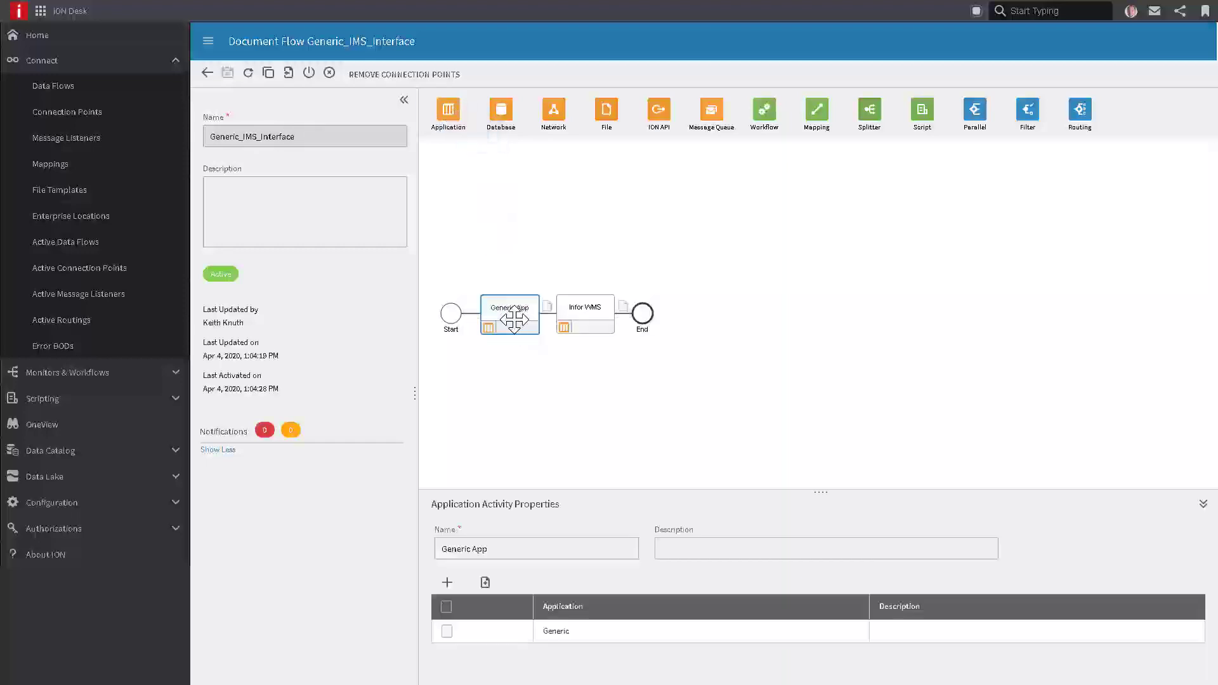
left_click(447, 584)
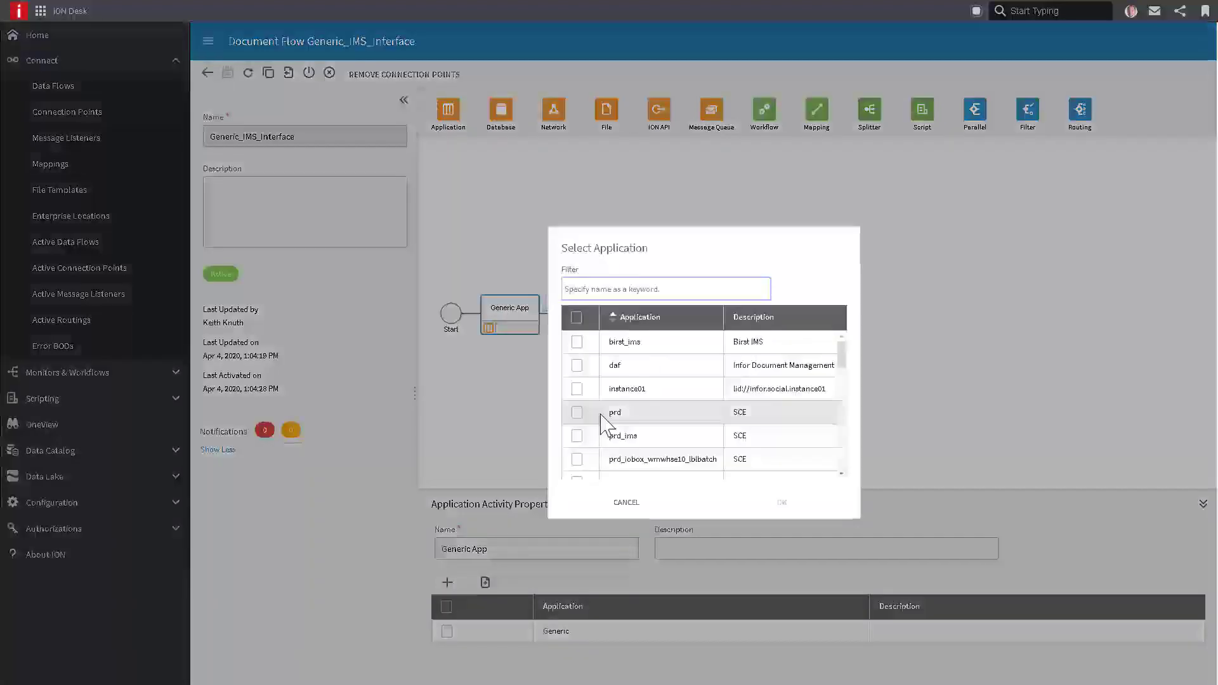
left_click(618, 426)
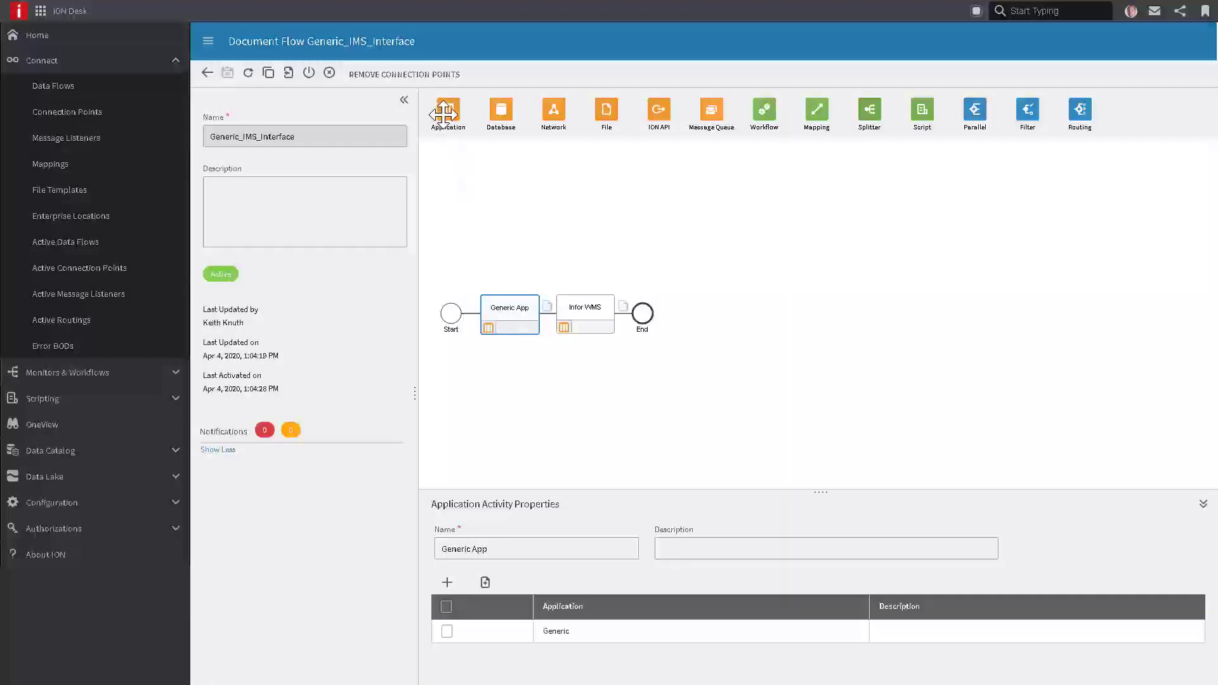
left_click_drag(448, 111, 585, 317)
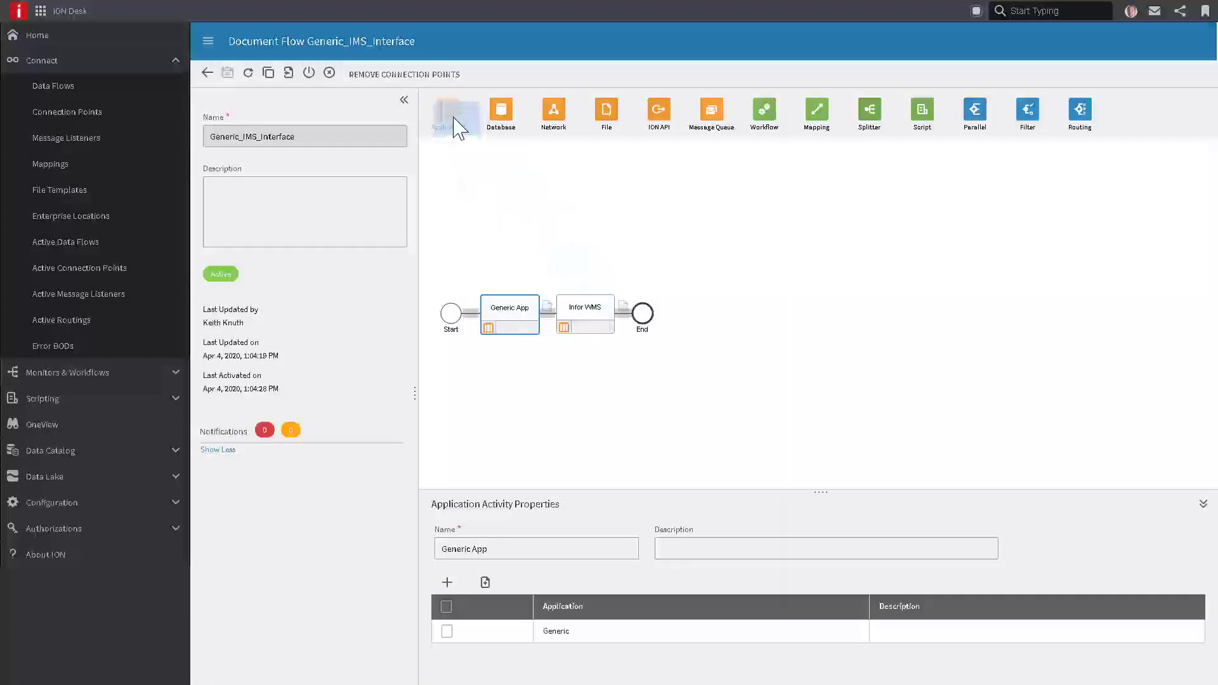
left_click(589, 318)
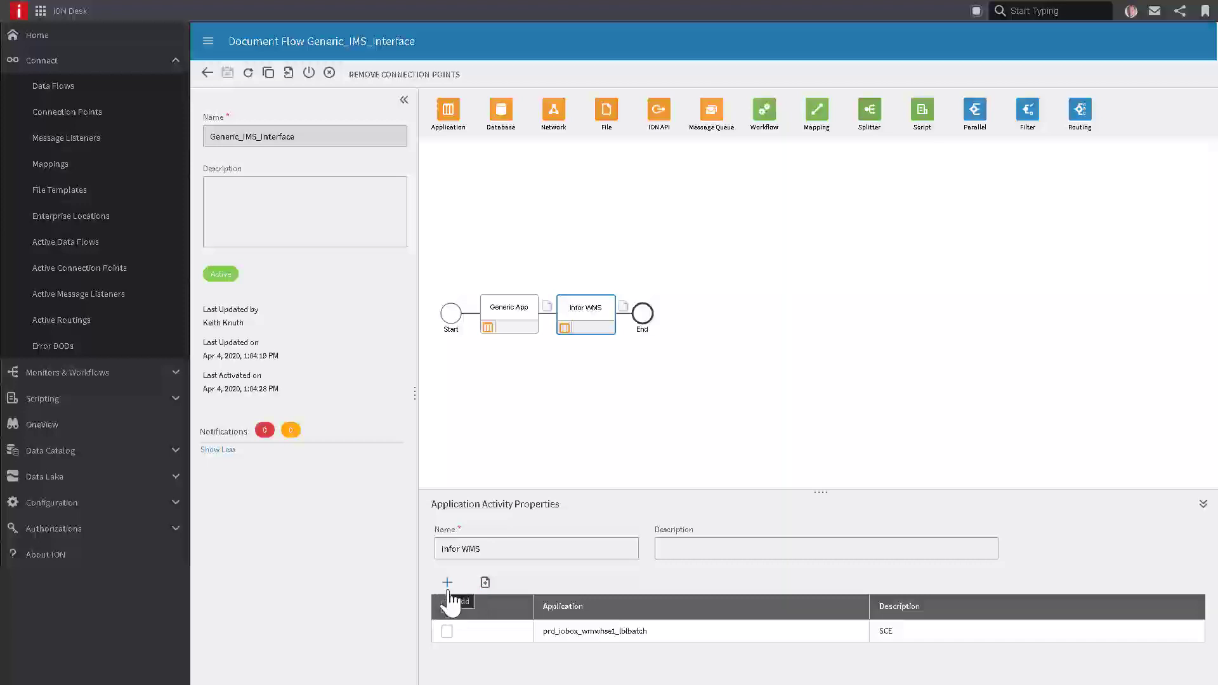
left_click(546, 305)
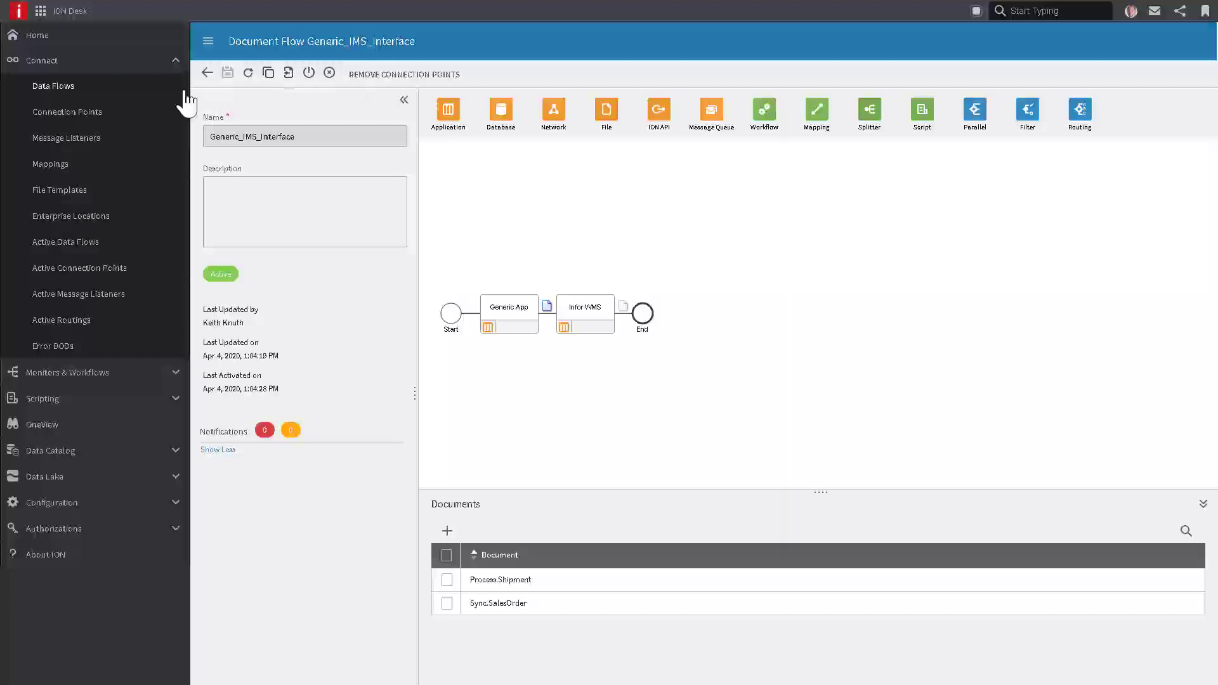
- Switch to Infor ION API and go to the Authorized Apps list
left_click(41, 13)
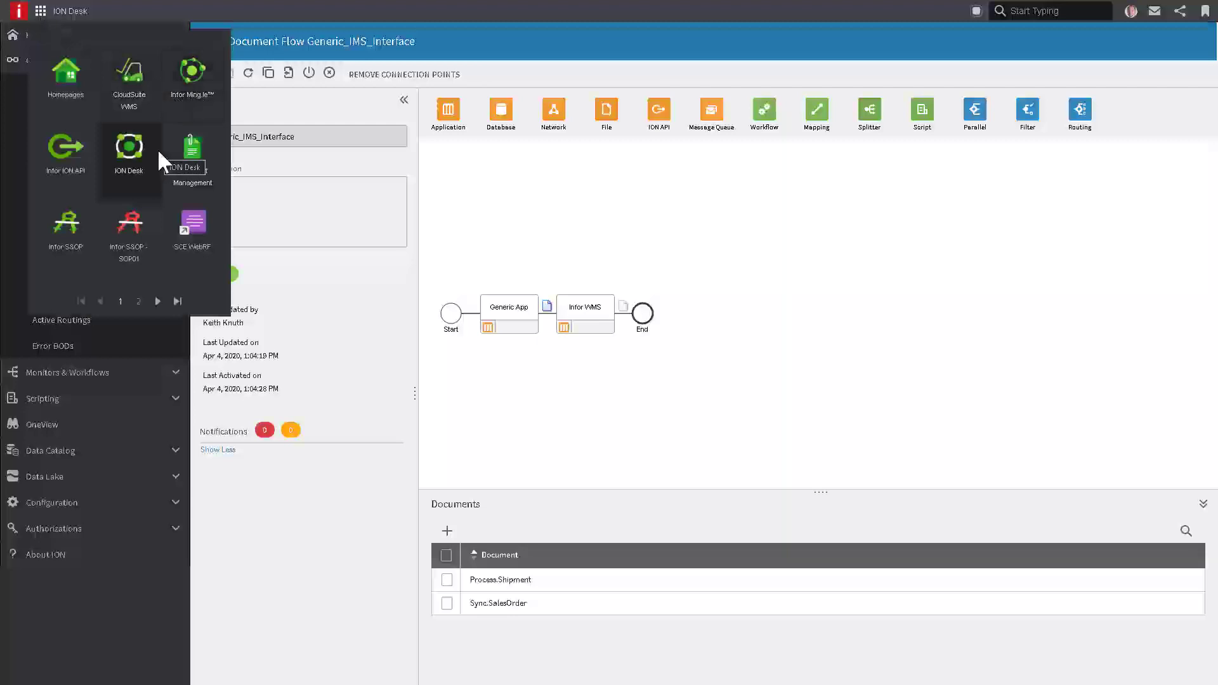
left_click(66, 156)
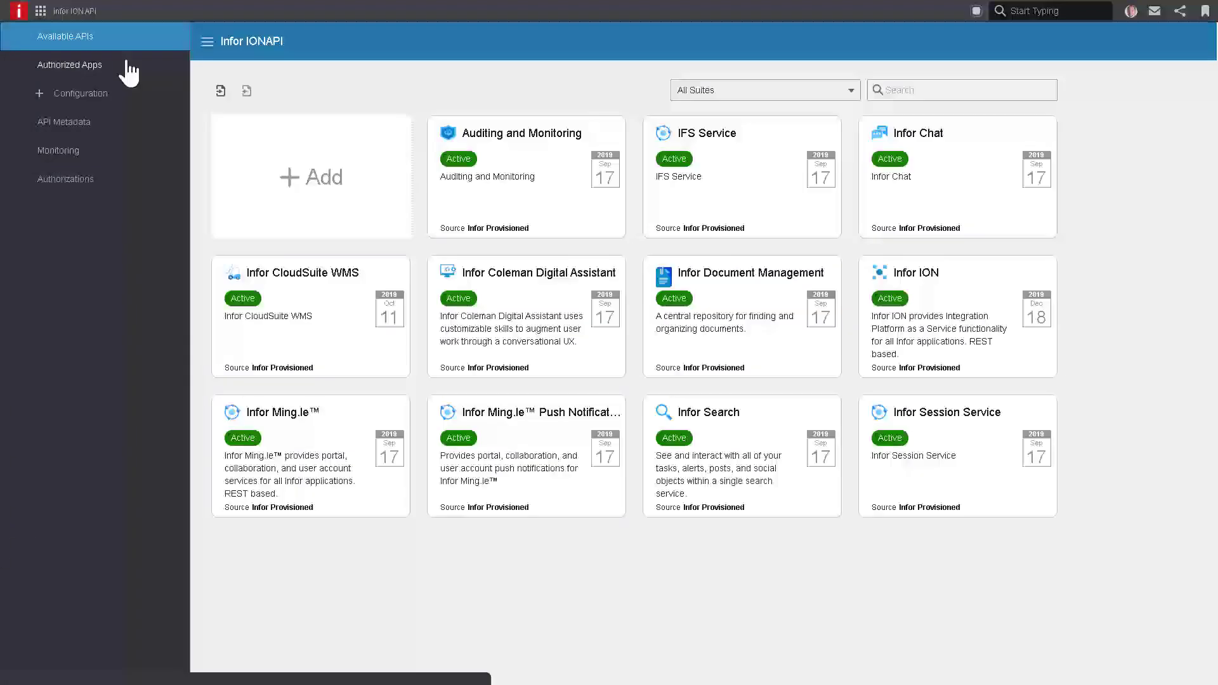
left_click(67, 69)
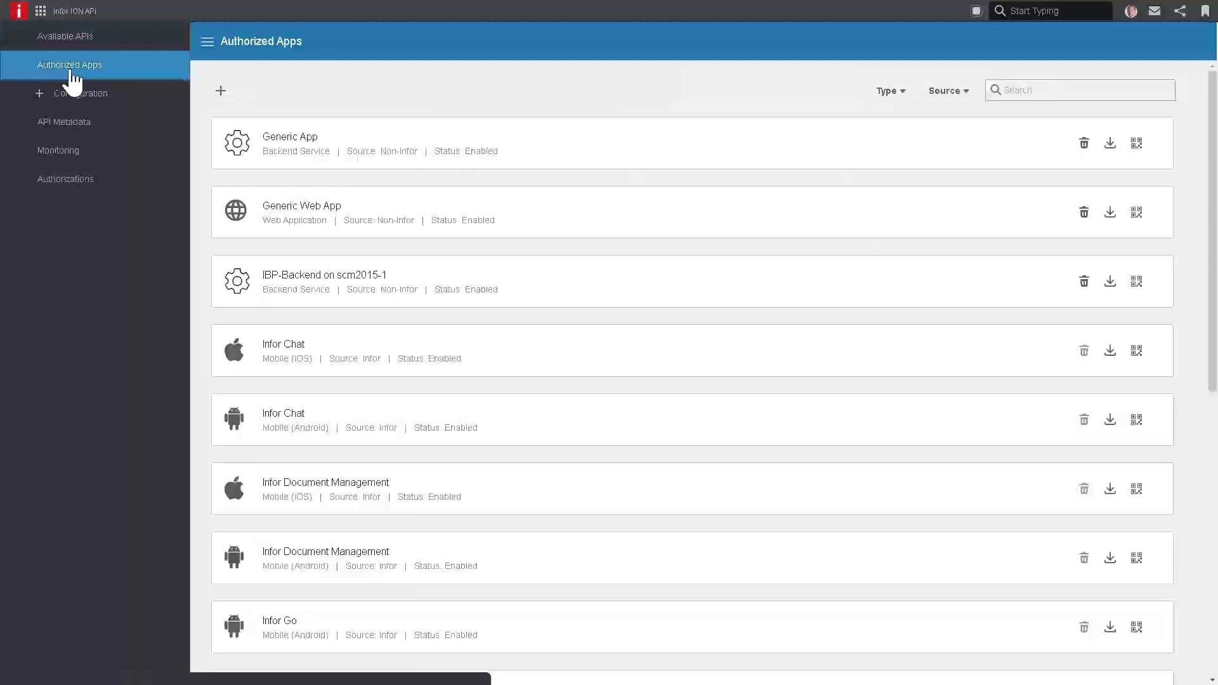
left_click(222, 94)
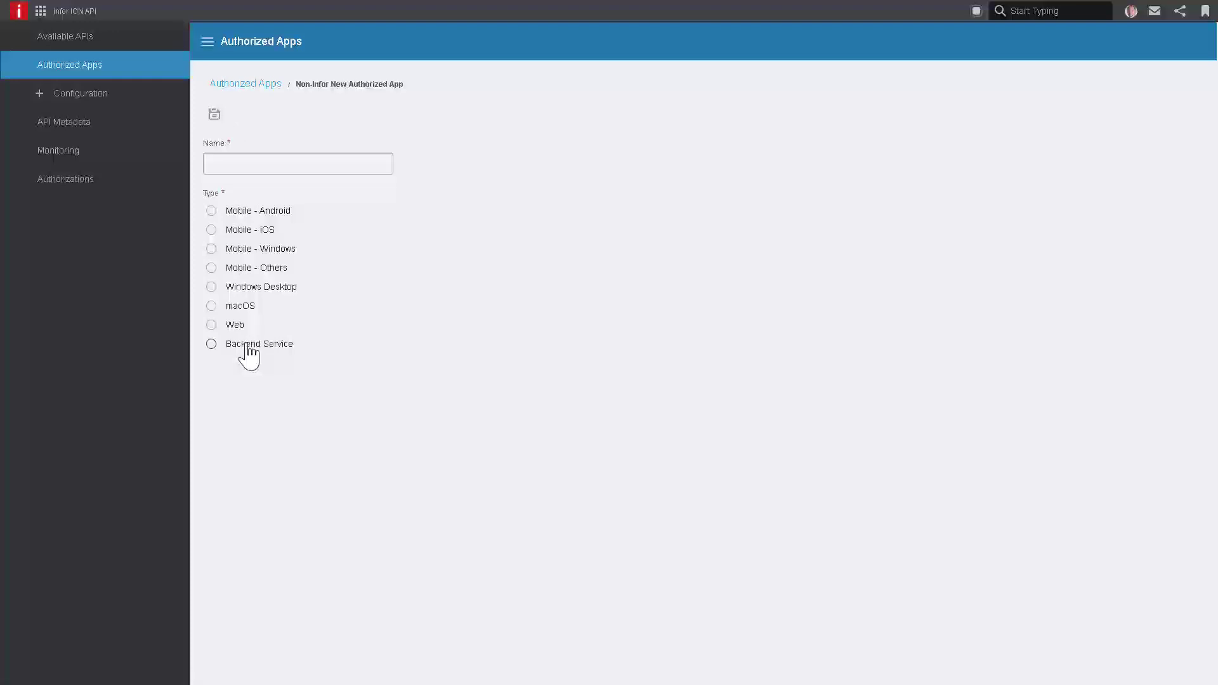
left_click(235, 84)
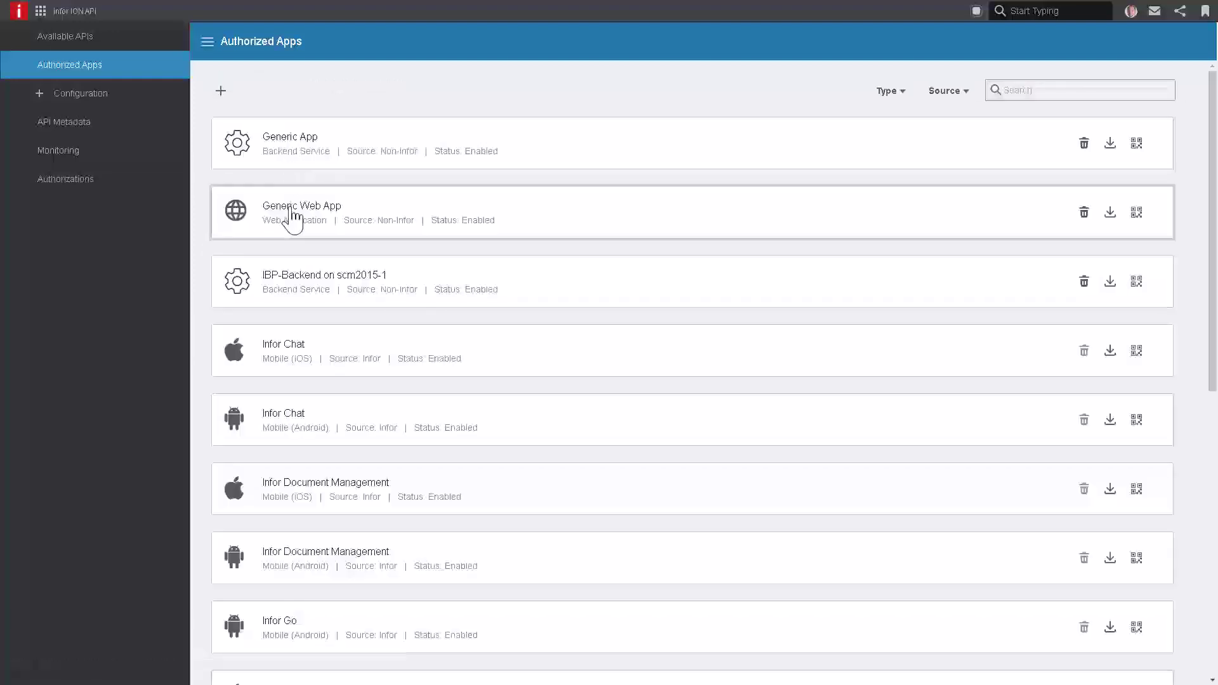
- Open Generic Web App and review its Postman callback redirect URL and JavaScript origin
left_click(293, 216)
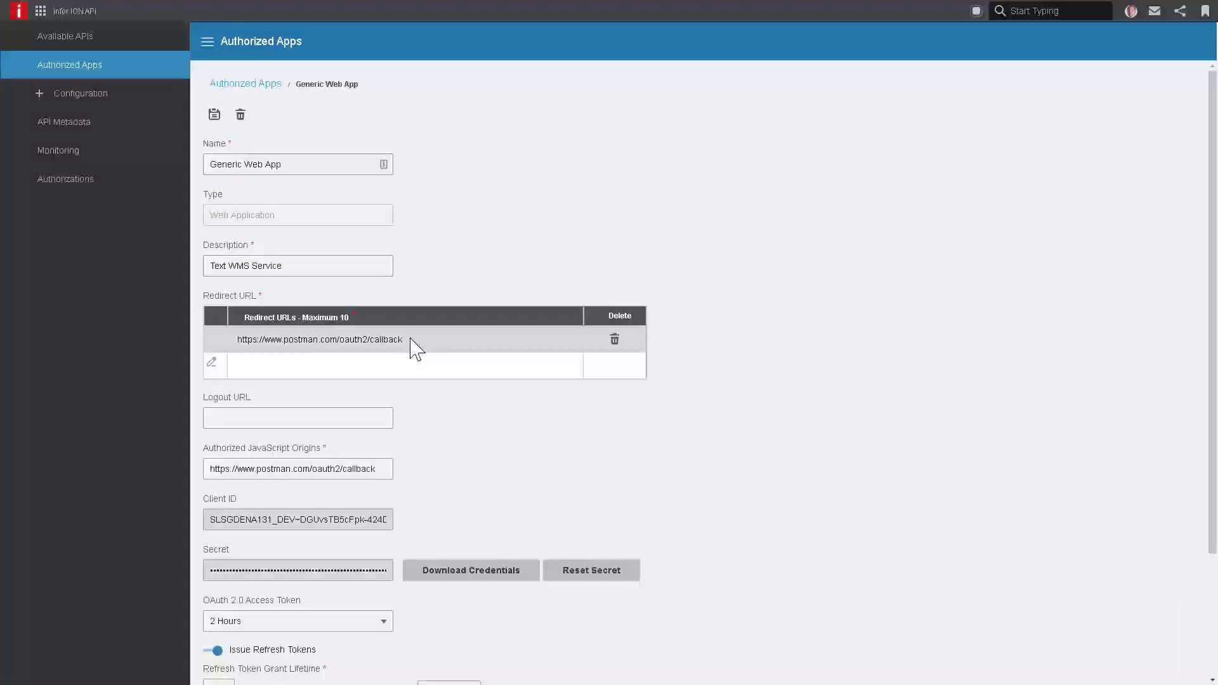
left_click_drag(398, 340, 245, 362)
left_click(284, 469)
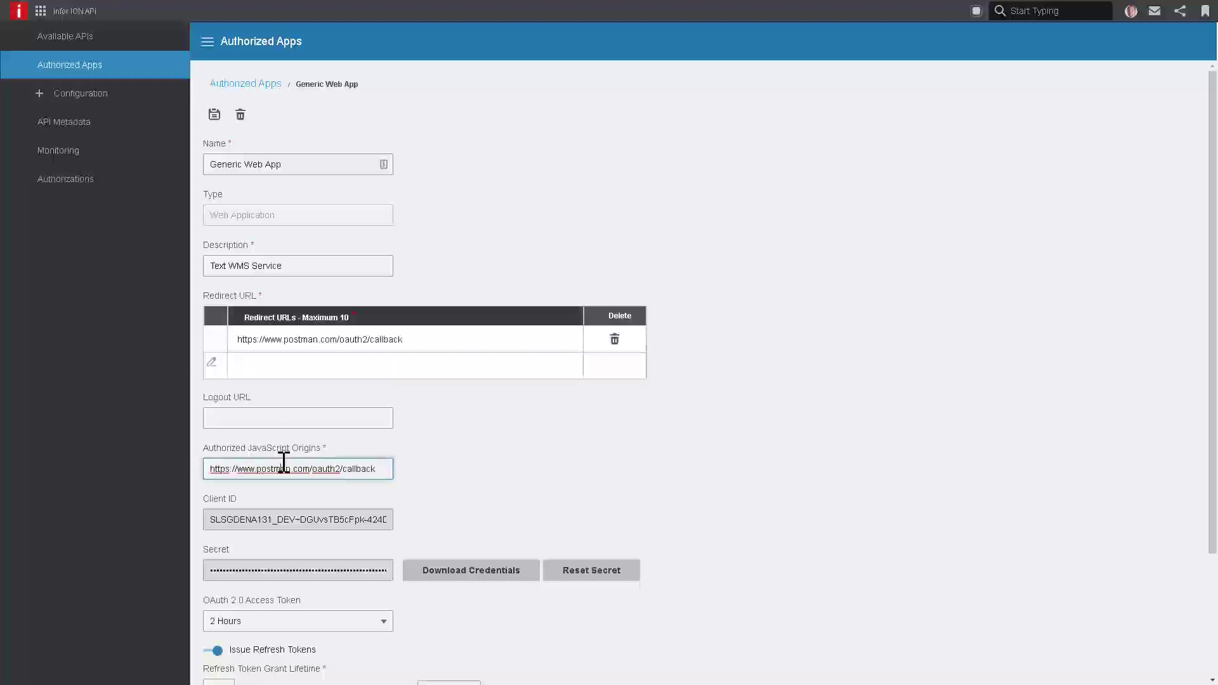
scroll(466, 479, "down", 1)
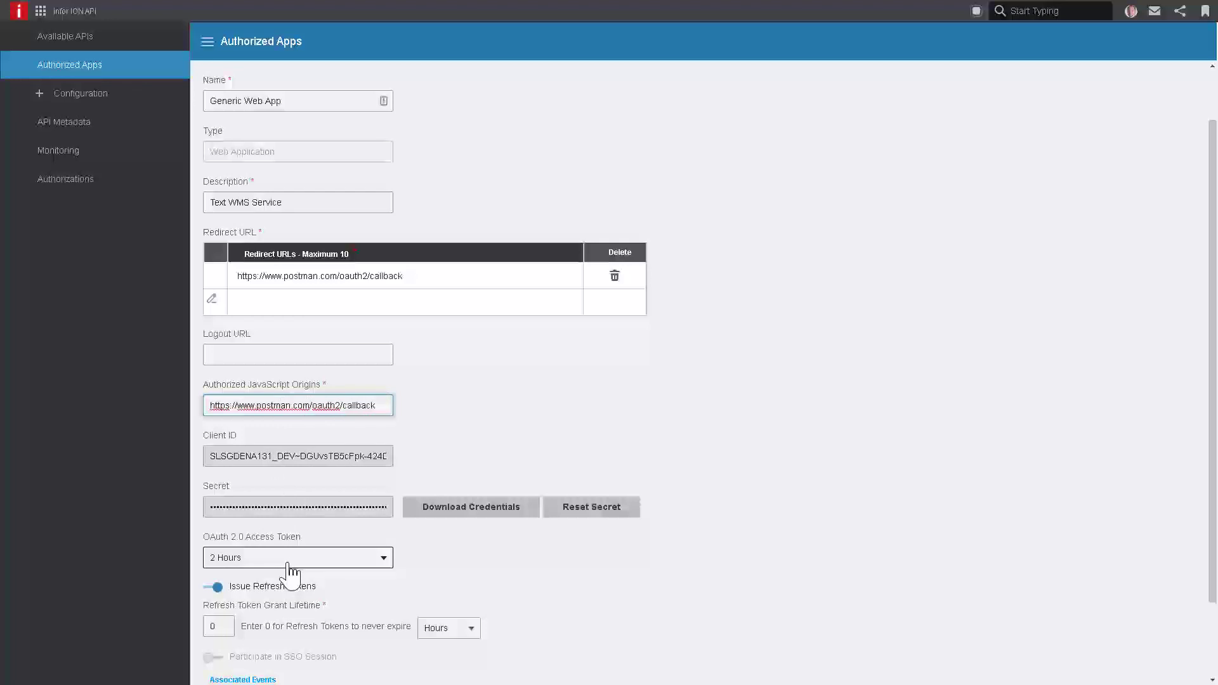
scroll(306, 254, "up", 1)
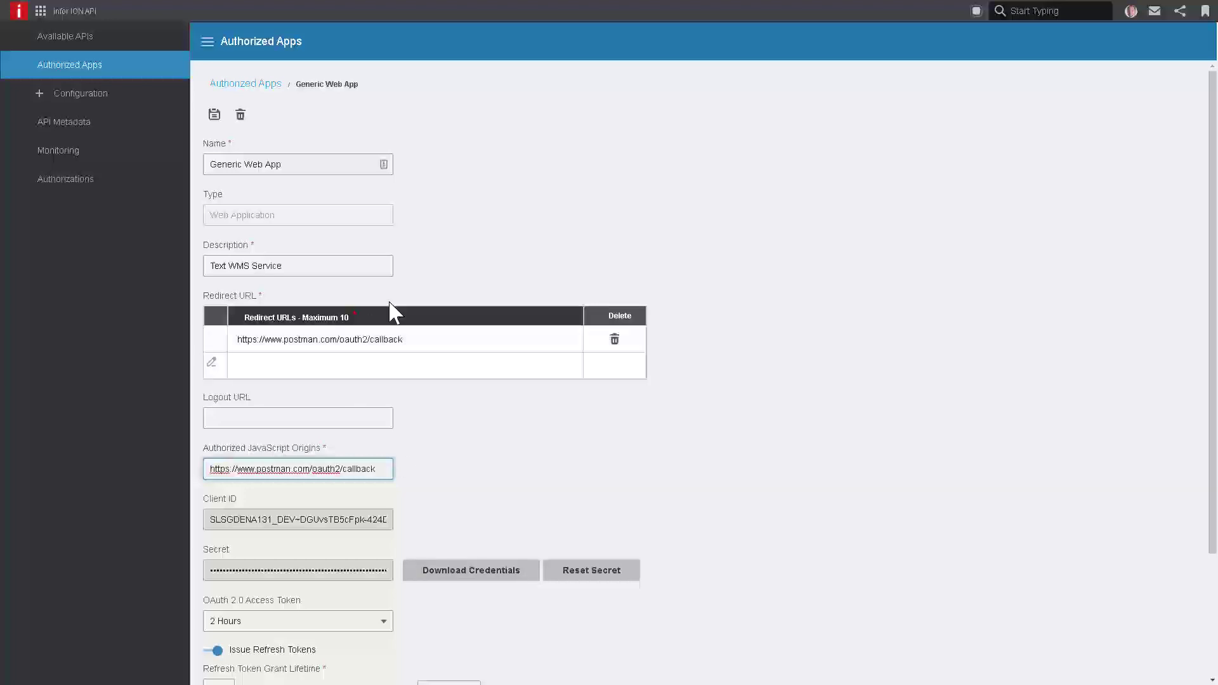
- Open the Infor ION messaging/service API documentation from Available APIs
left_click(57, 44)
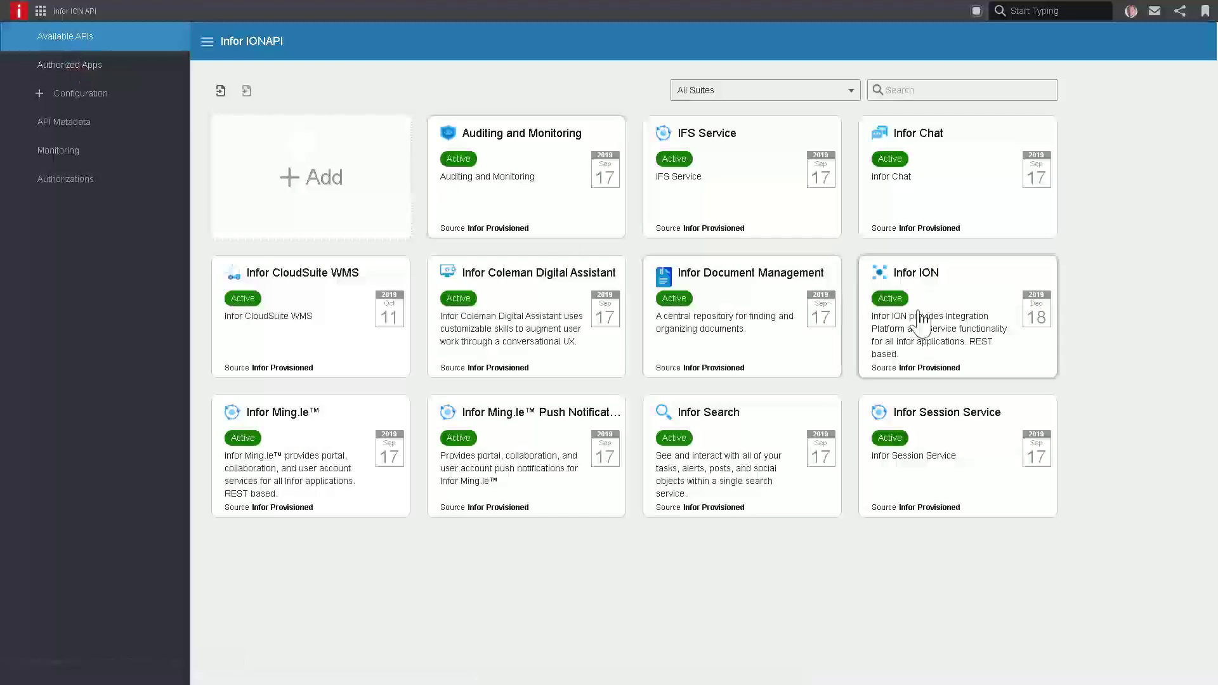
left_click(938, 318)
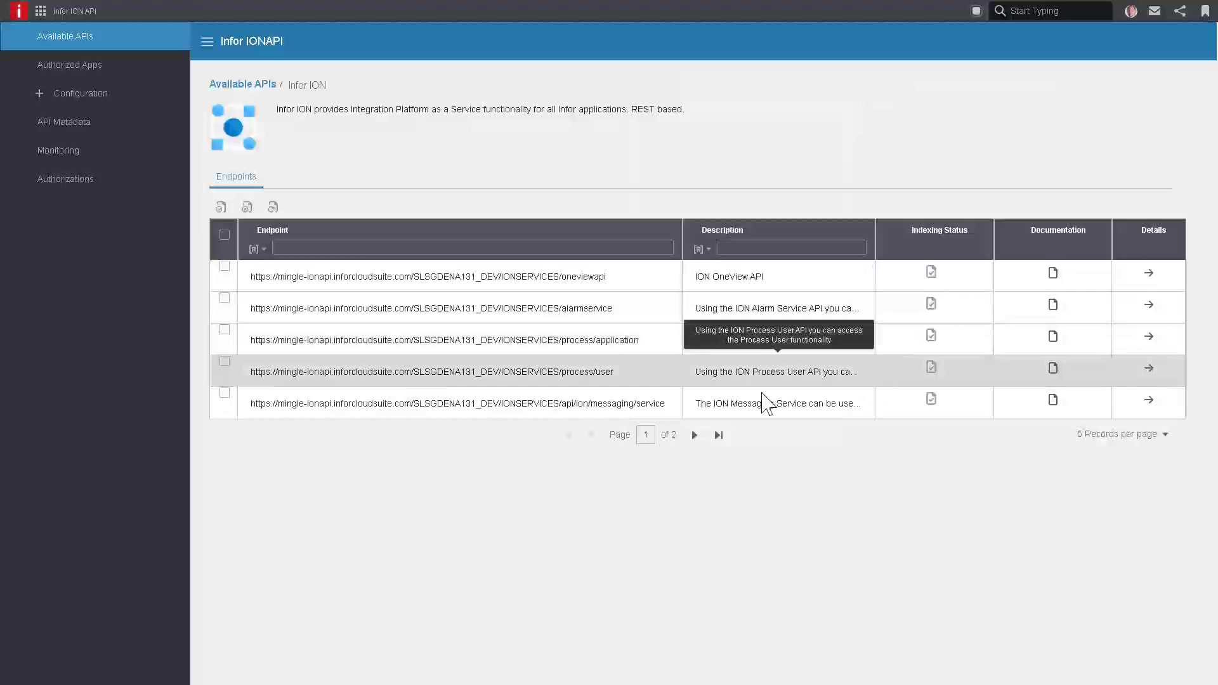
left_click_drag(591, 404, 673, 407)
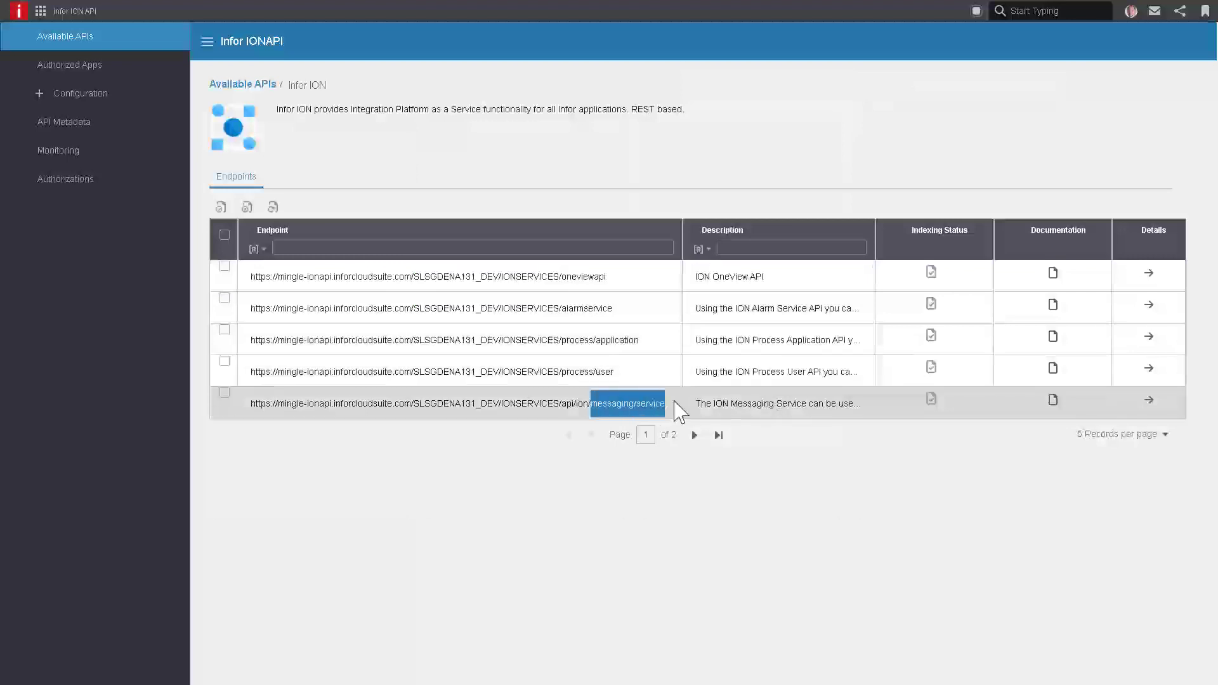
left_click(1055, 403)
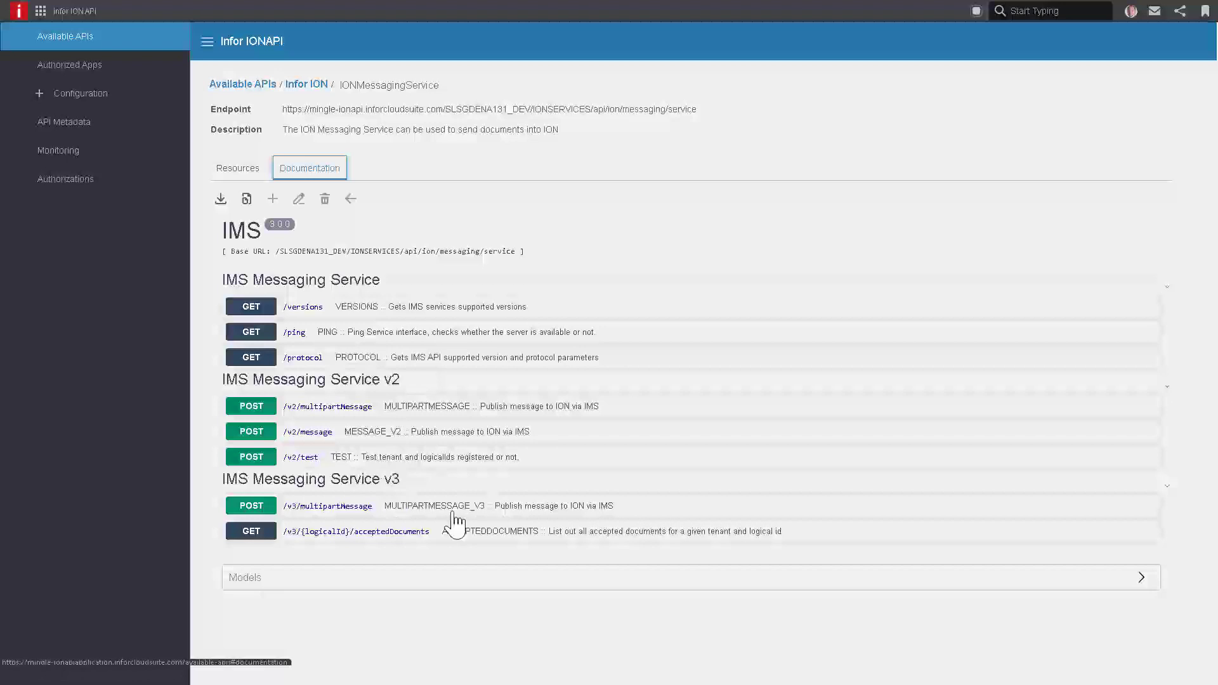
- Expand POST /v3/multipartMessage, enable Try it out, and paste the tenant ID
left_click(348, 508)
scroll(438, 523, "down", 3)
scroll(444, 520, "down", 3)
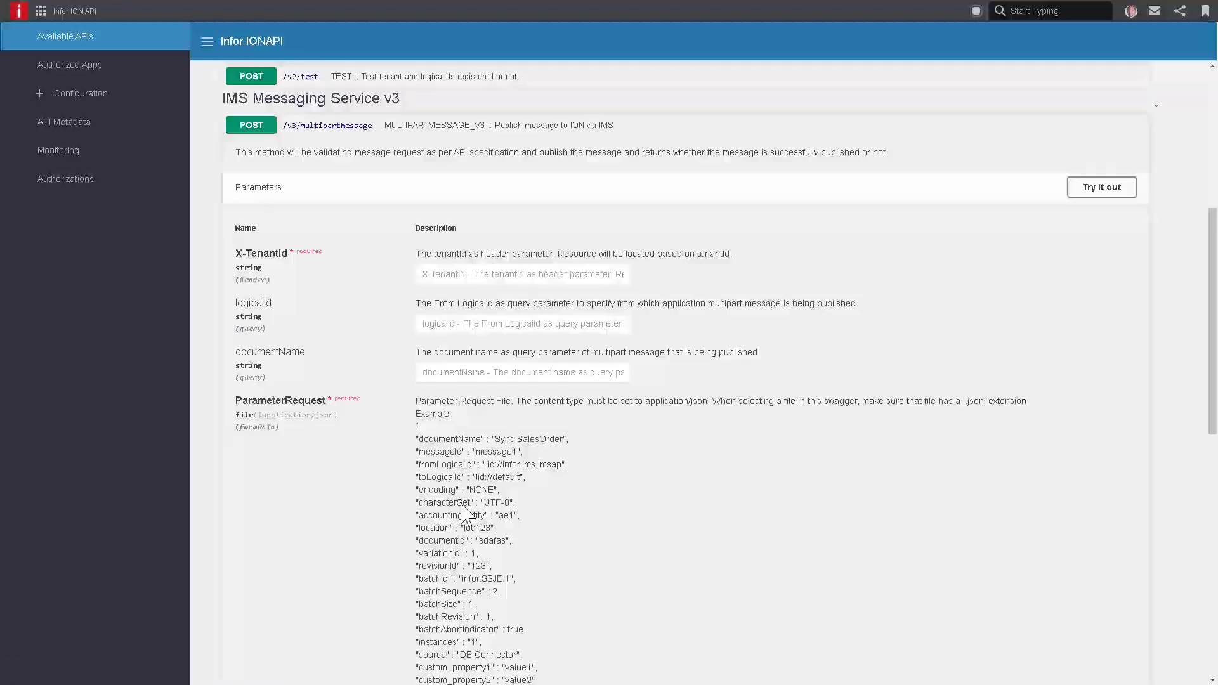
left_click(1109, 194)
scroll(730, 293, "down", 1)
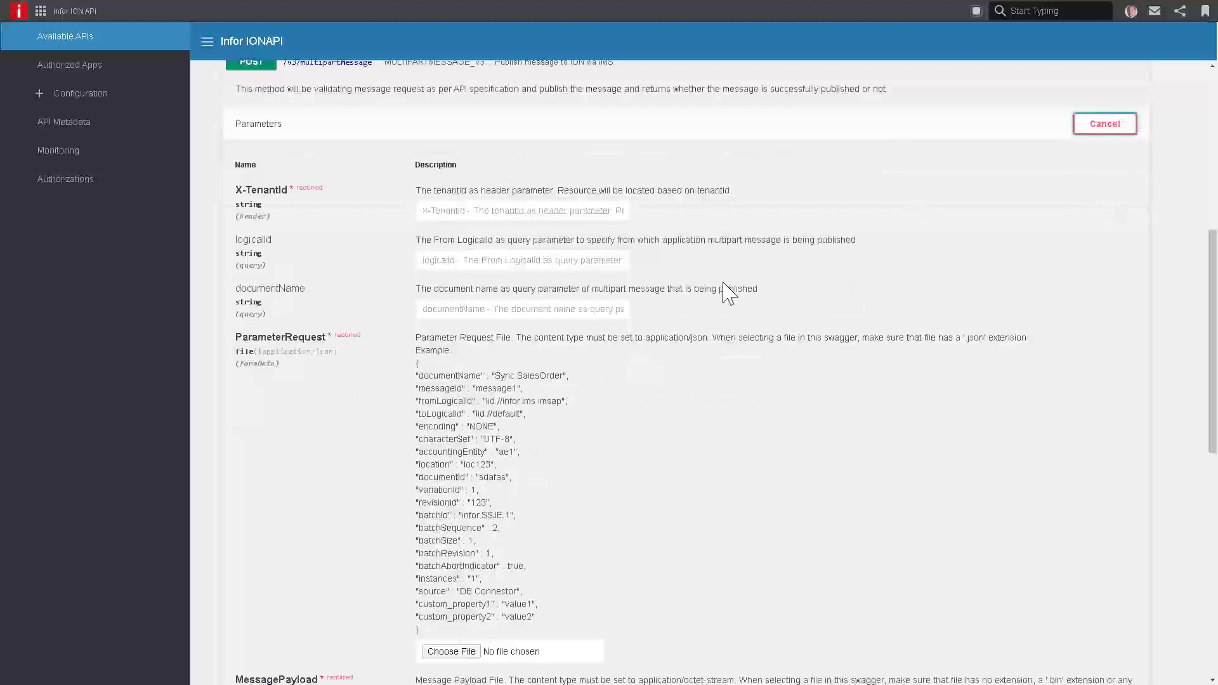
left_click(454, 210)
type("SLSGDENA131_DEV")
- Enter logicalId infor.generic.generic and documentName sync.salesorder in the test form
left_click(454, 260)
type("infor")
type(".generic.generic")
left_click(471, 310)
type("sync.salesorder")
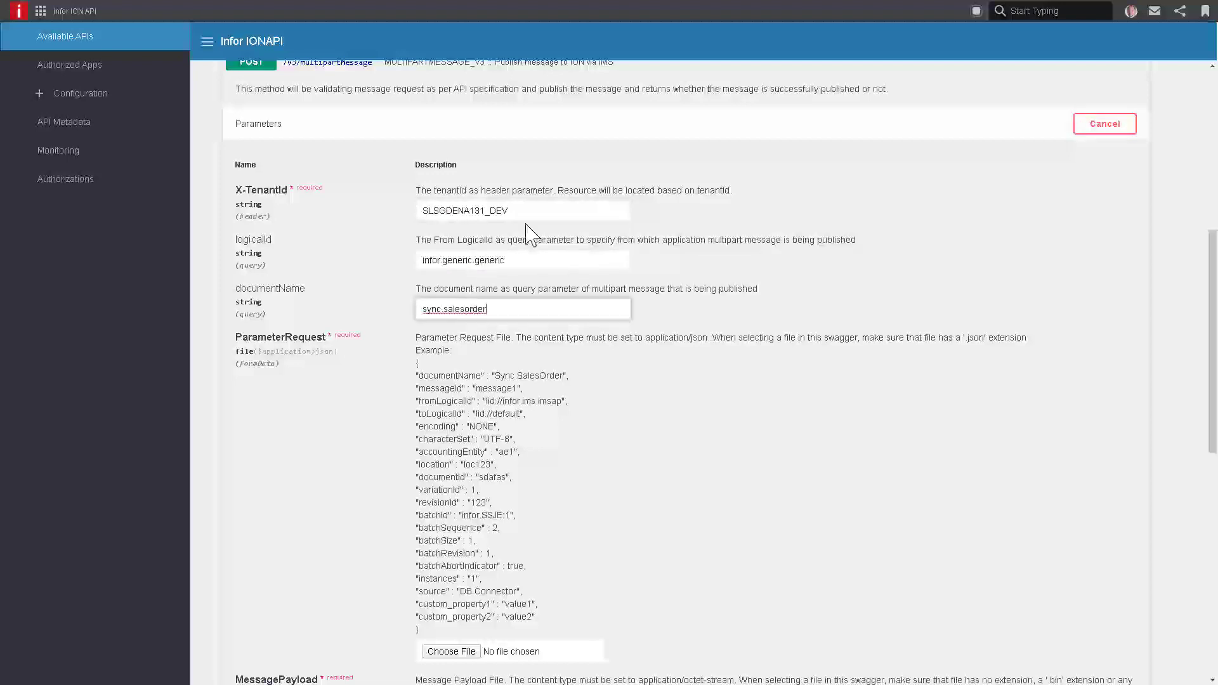
left_click(525, 216)
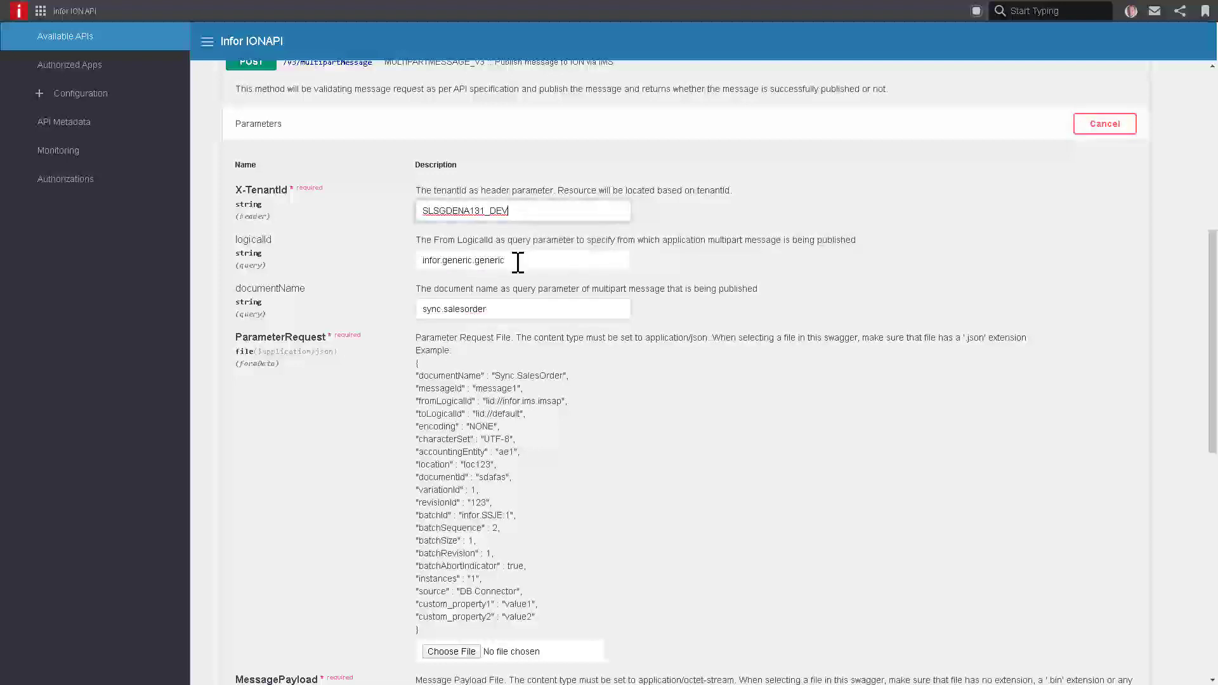
left_click_drag(518, 262, 425, 265)
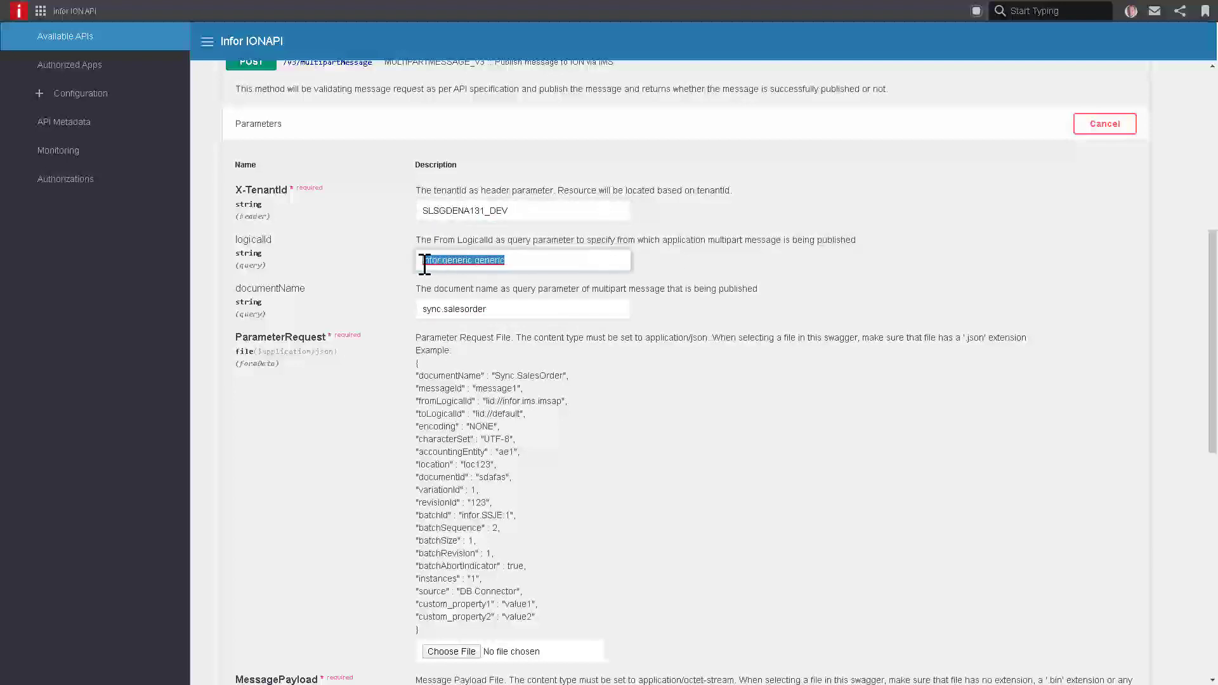
left_click(517, 263)
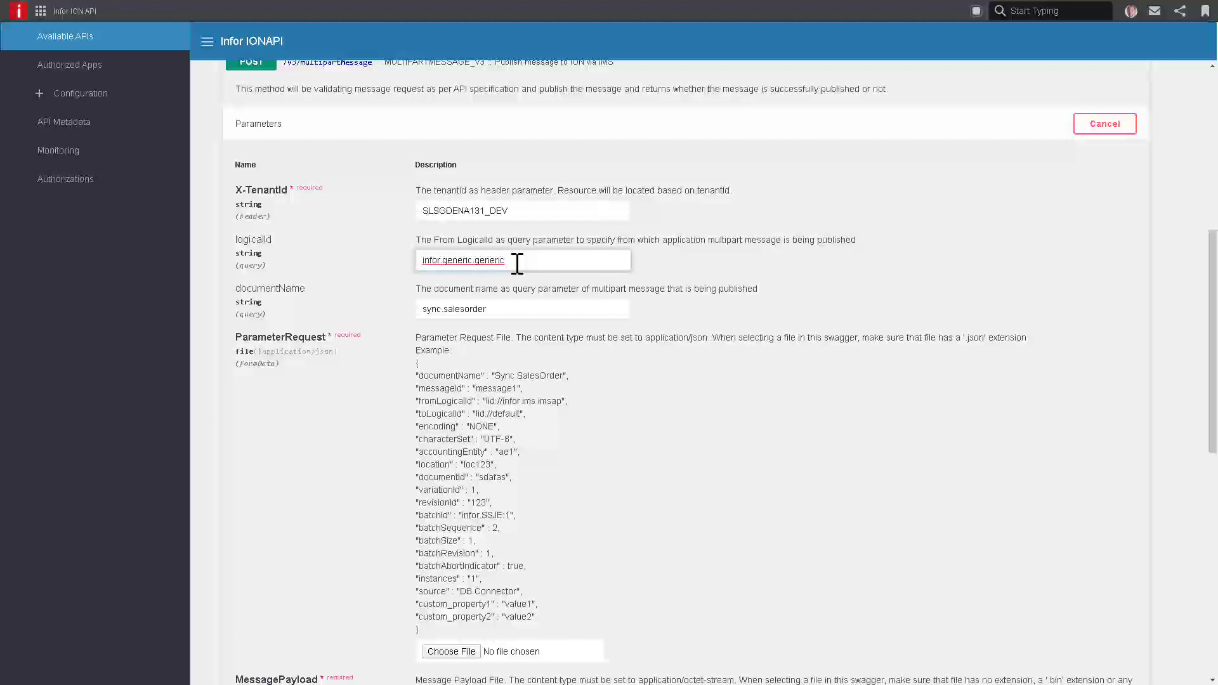
left_click(509, 308)
scroll(509, 308, "down", 2)
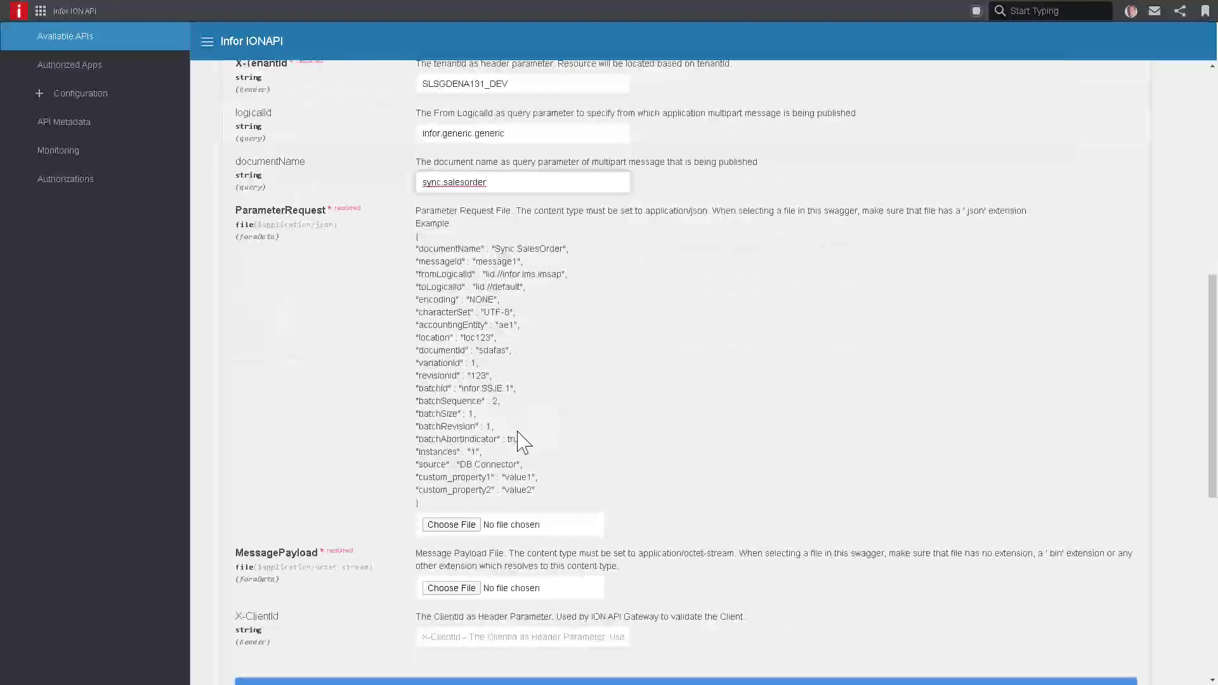
- Attach ParameterRequestFile.json, review the example JSON body, and paste the client ID into X-ClientId
left_click(473, 526)
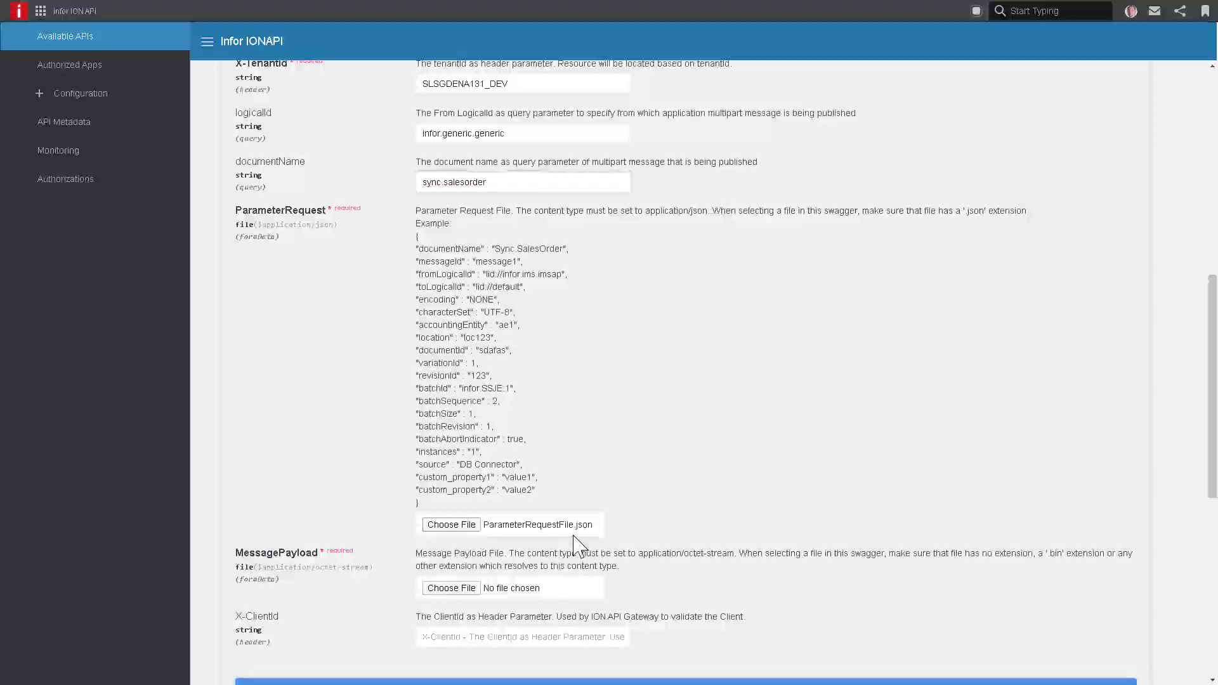
left_click_drag(419, 238, 511, 506)
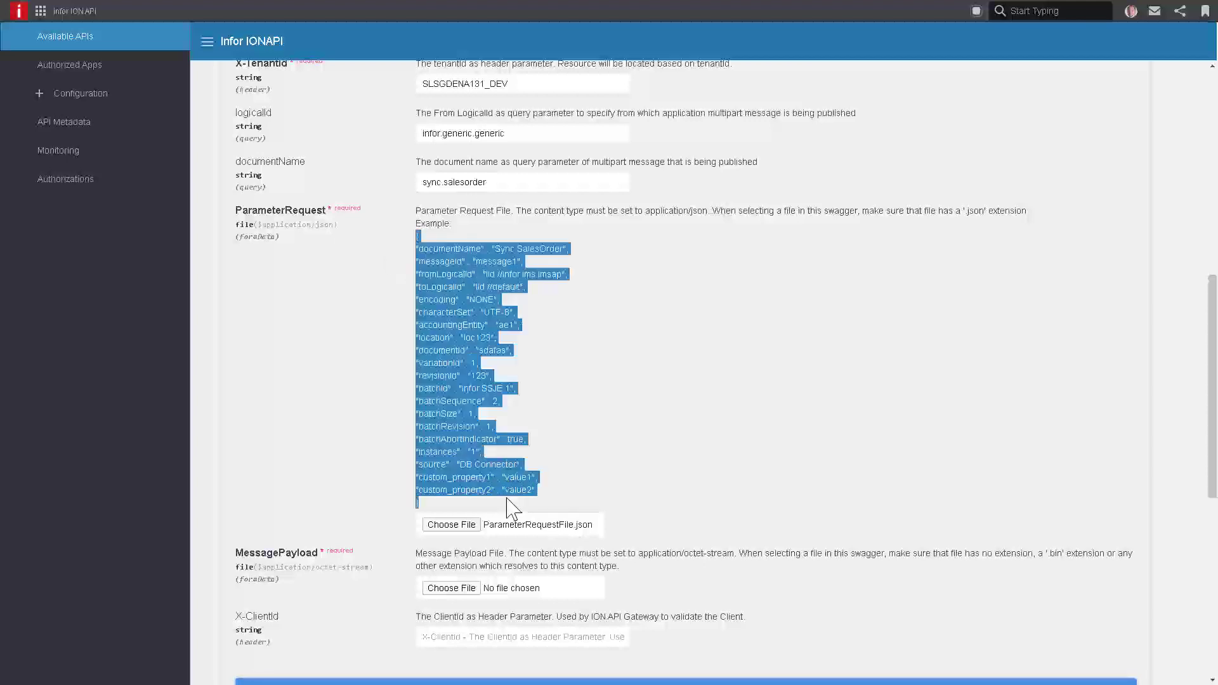
left_click(510, 297)
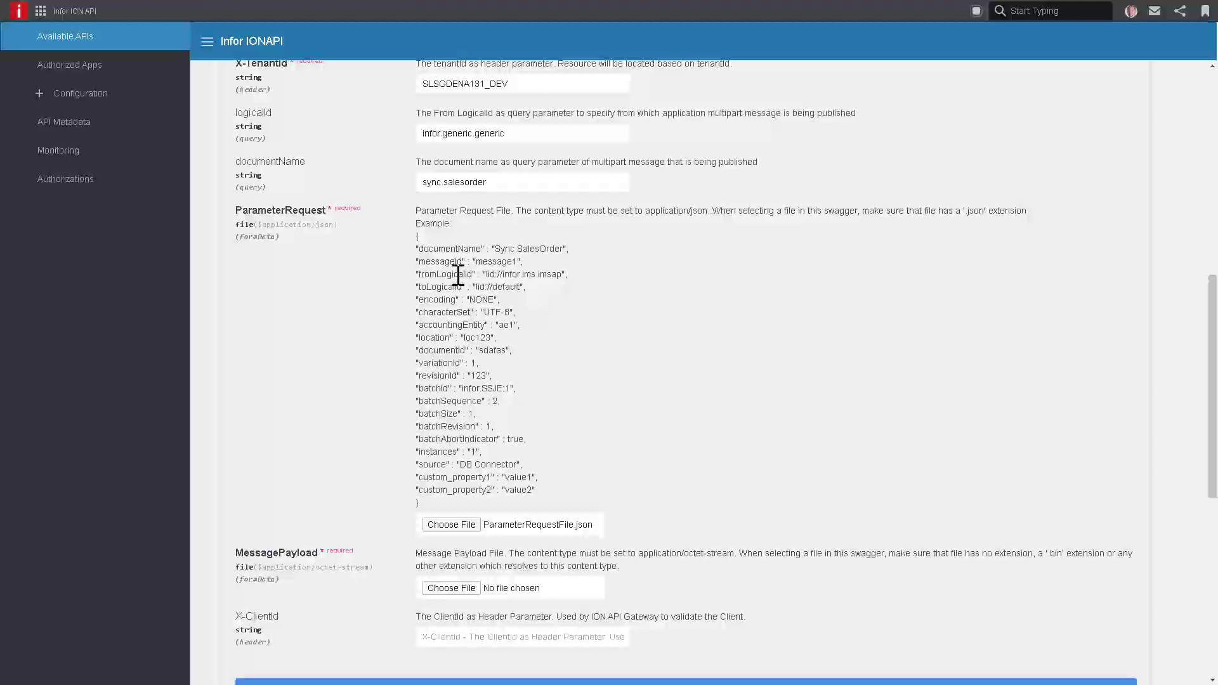
left_click_drag(485, 275, 575, 277)
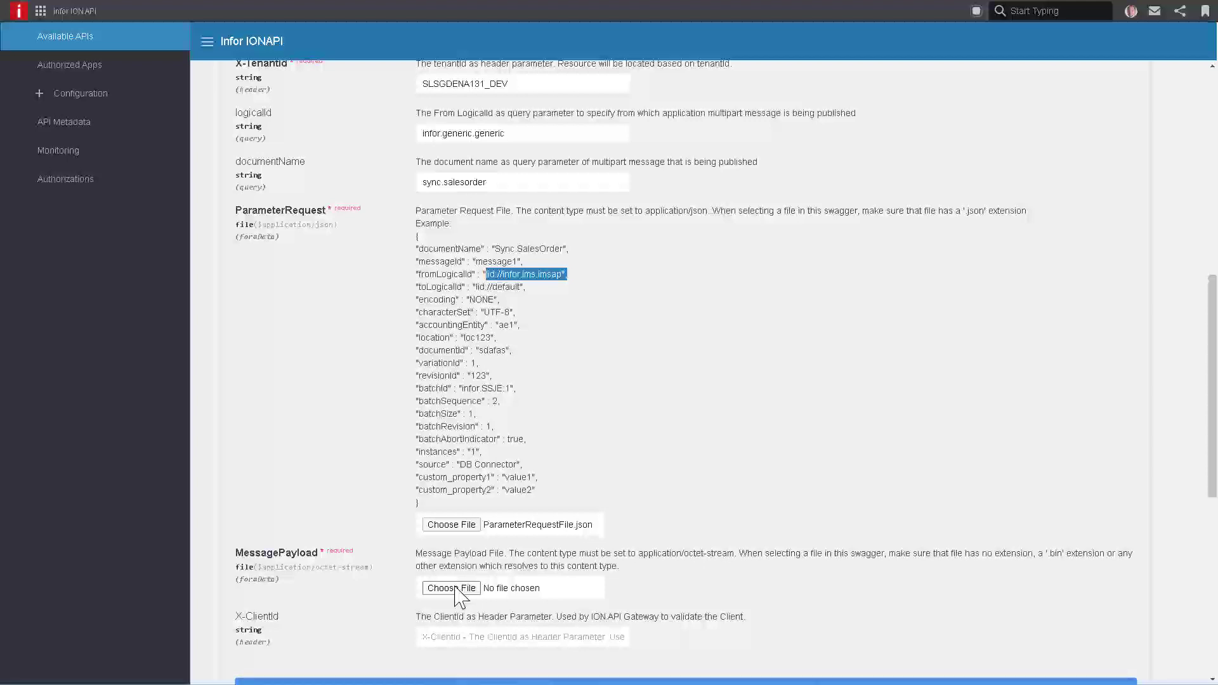
scroll(639, 326, "down", 2)
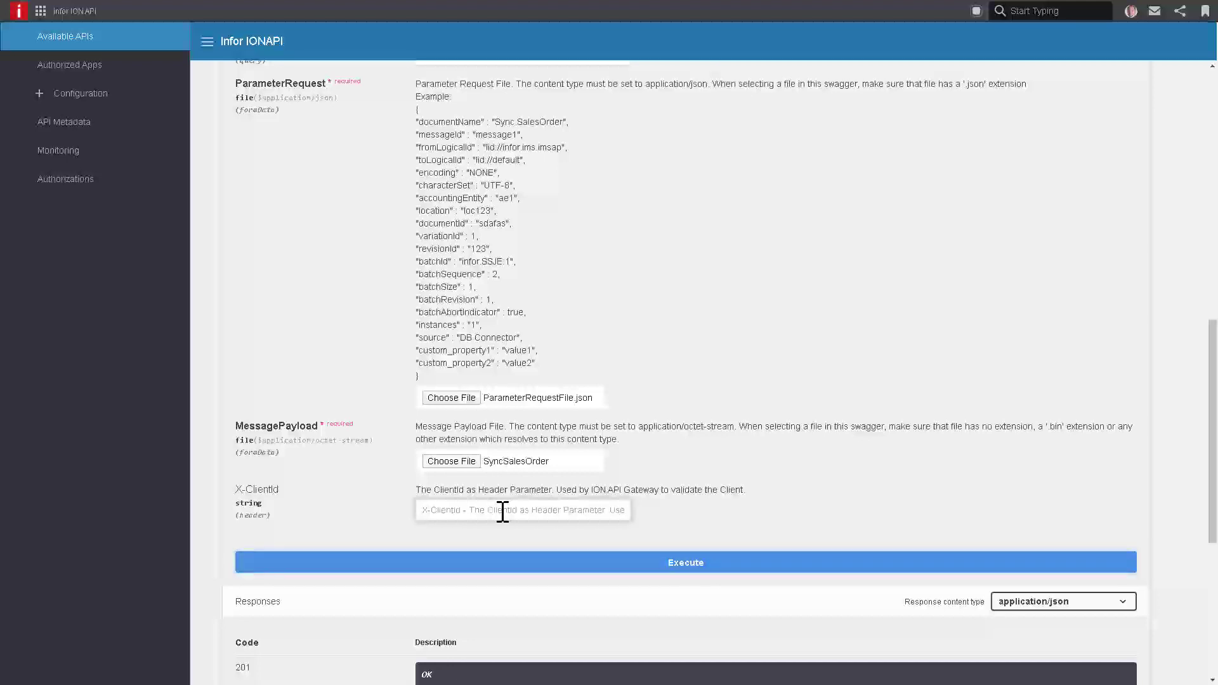
key("ctrl+v")
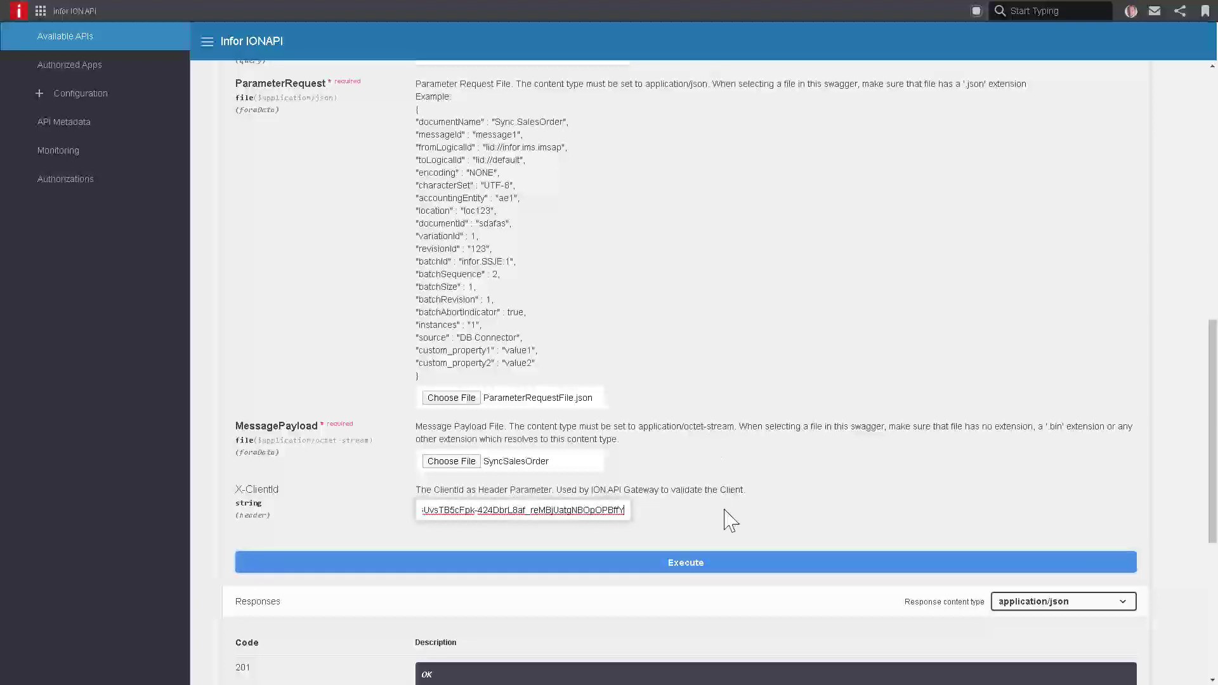
left_click(704, 563)
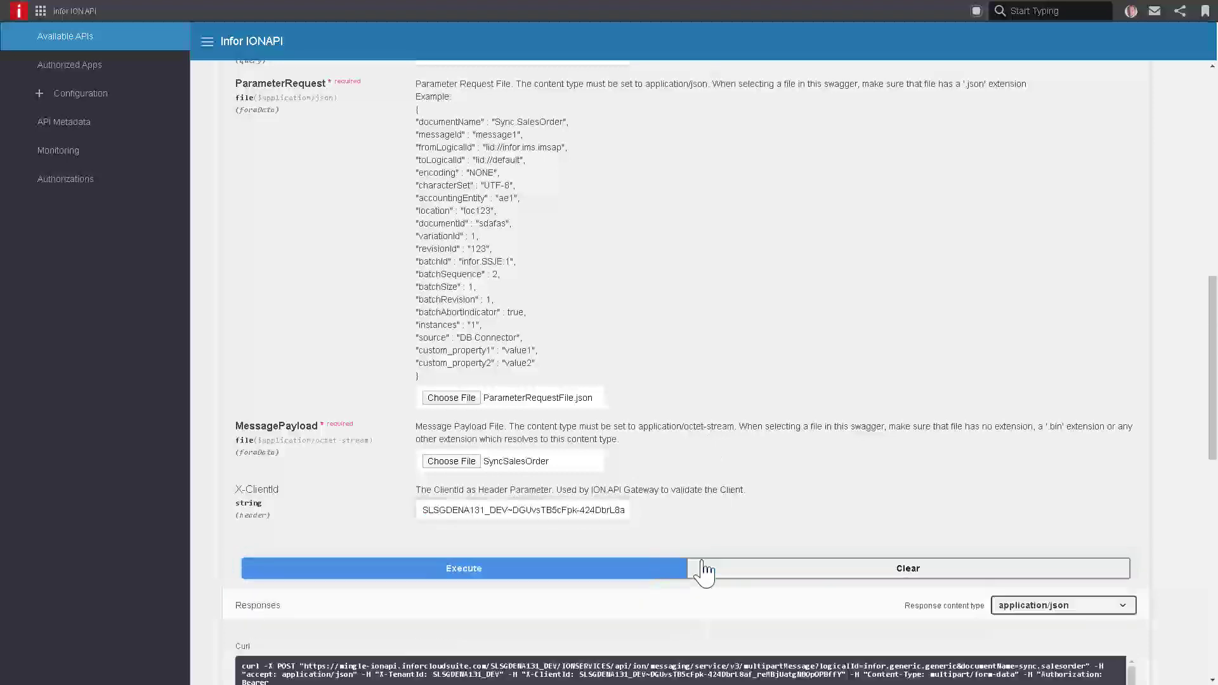
scroll(705, 569, "down", 2)
scroll(650, 549, "down", 2)
scroll(650, 549, "up", 2)
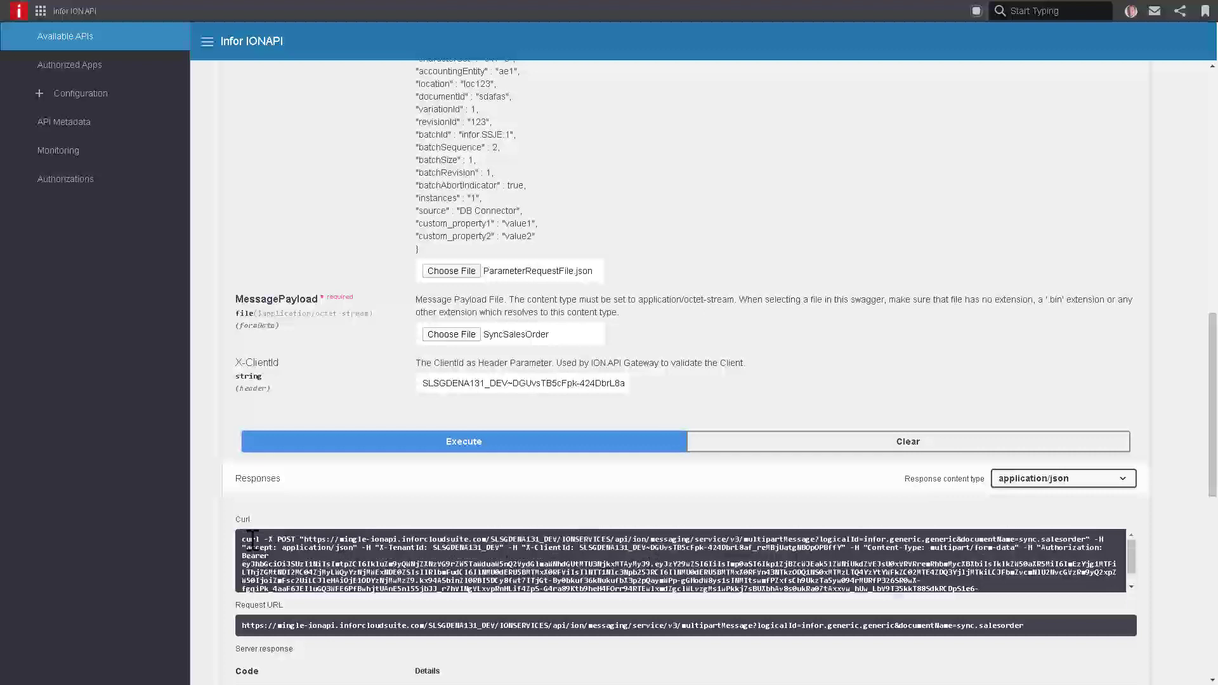
triple_click(317, 547)
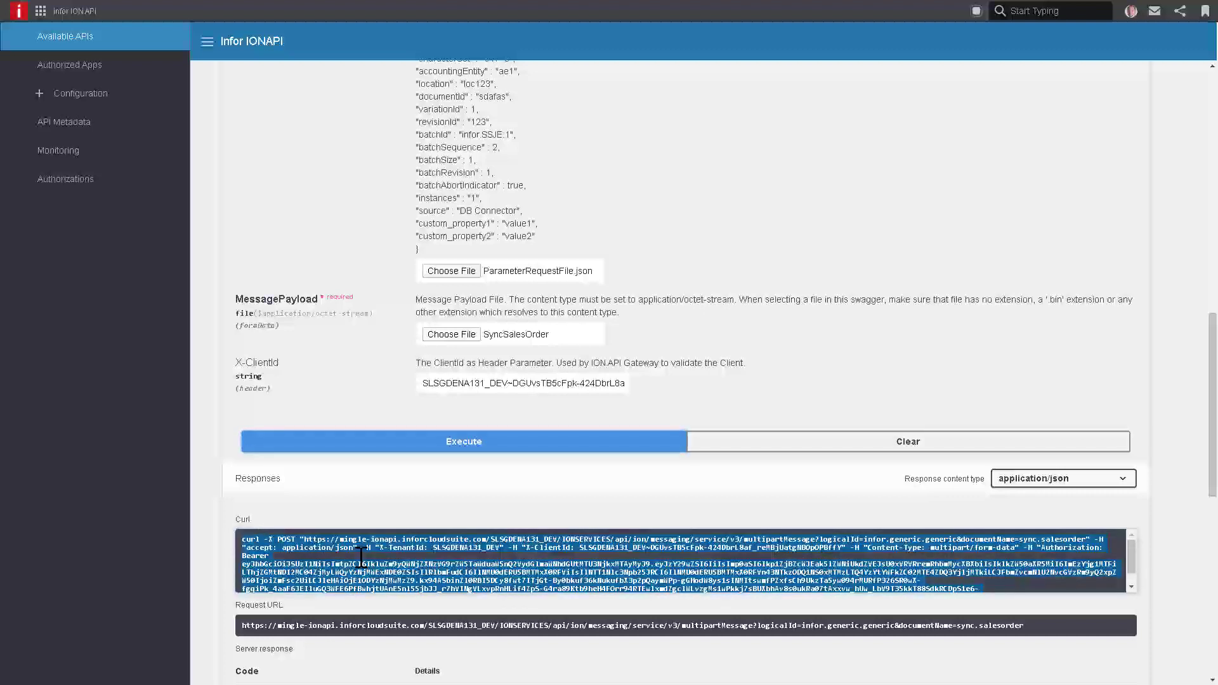
left_click(354, 627)
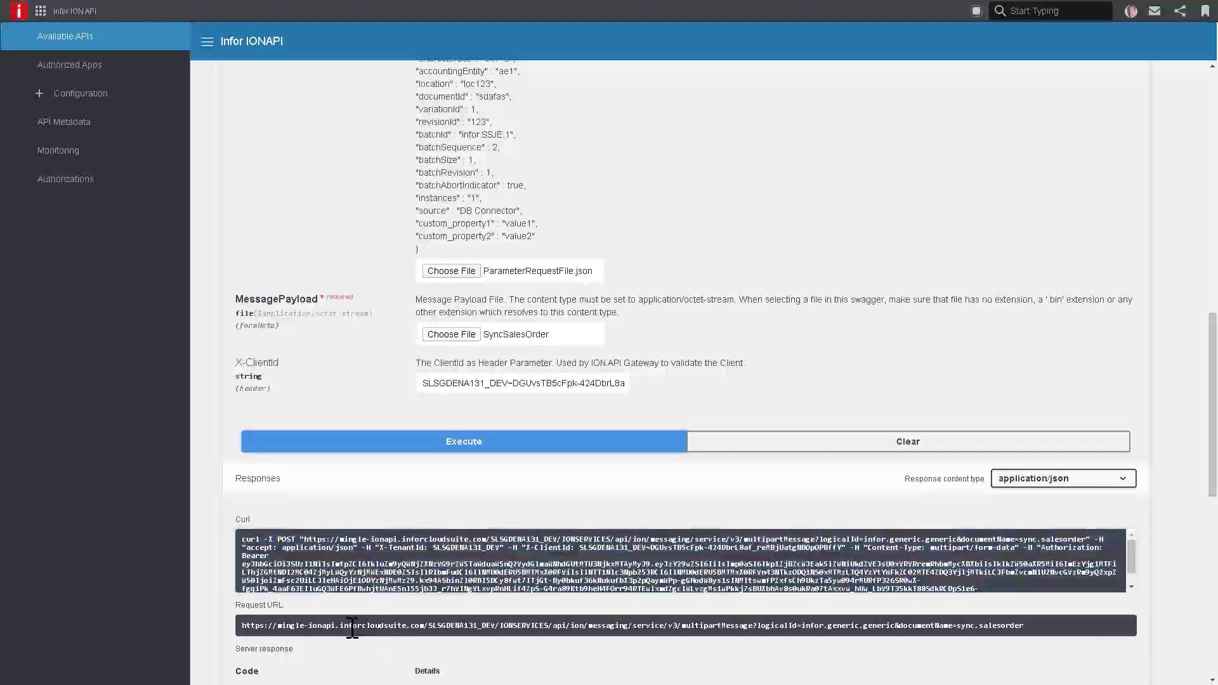
left_click_drag(351, 626, 1029, 637)
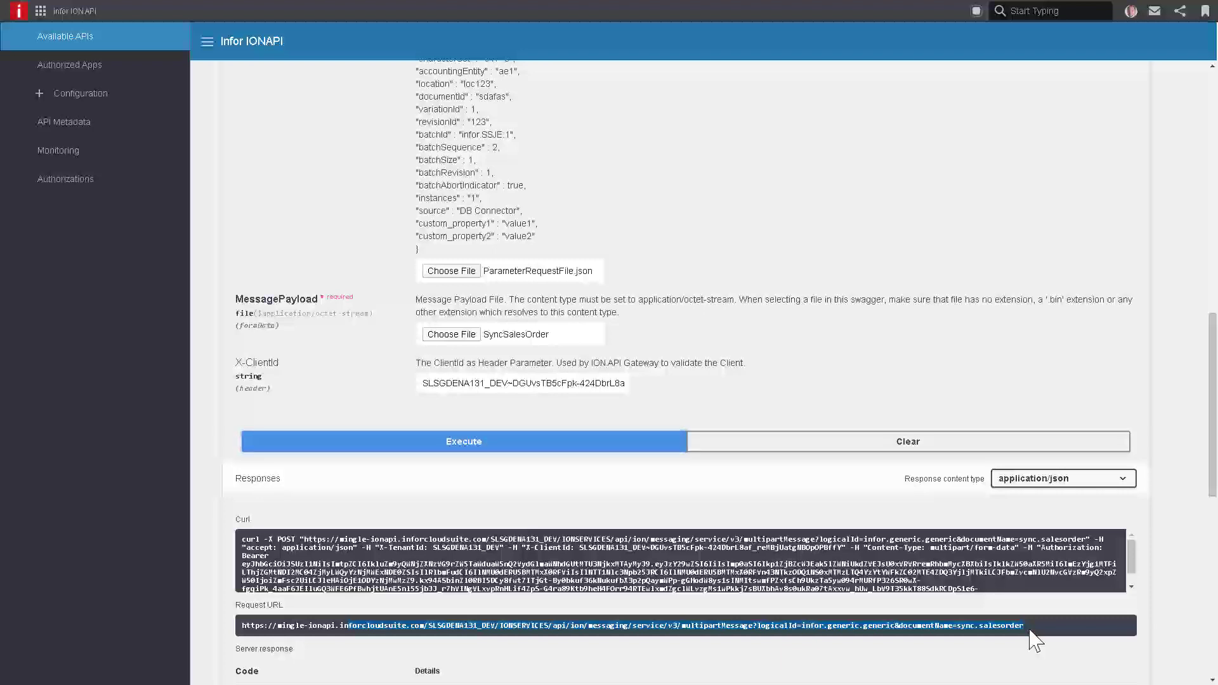
scroll(830, 565, "down", 1)
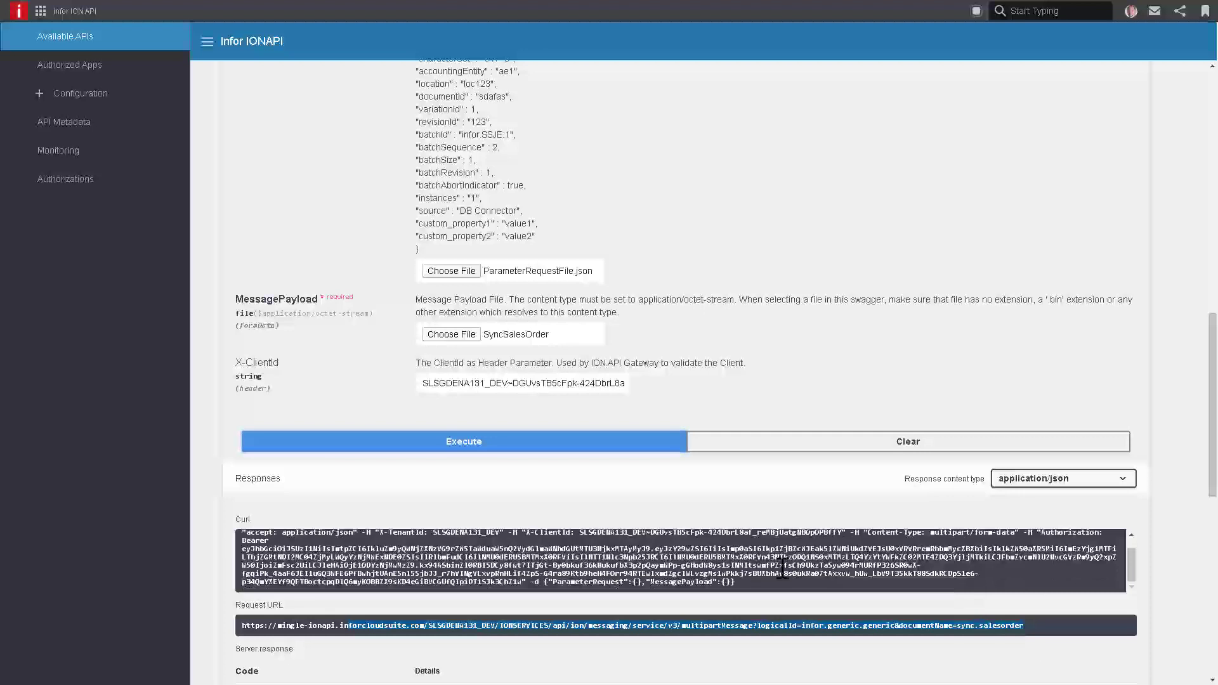
scroll(1167, 541, "down", 4)
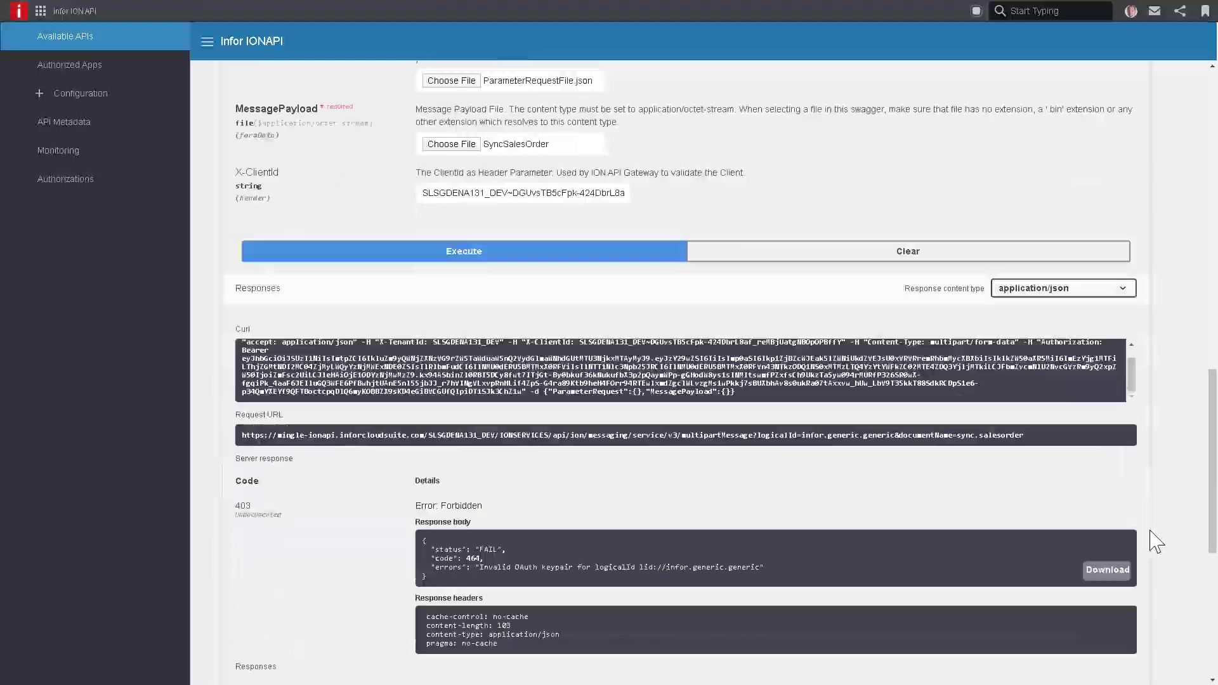
left_click_drag(515, 504, 724, 505)
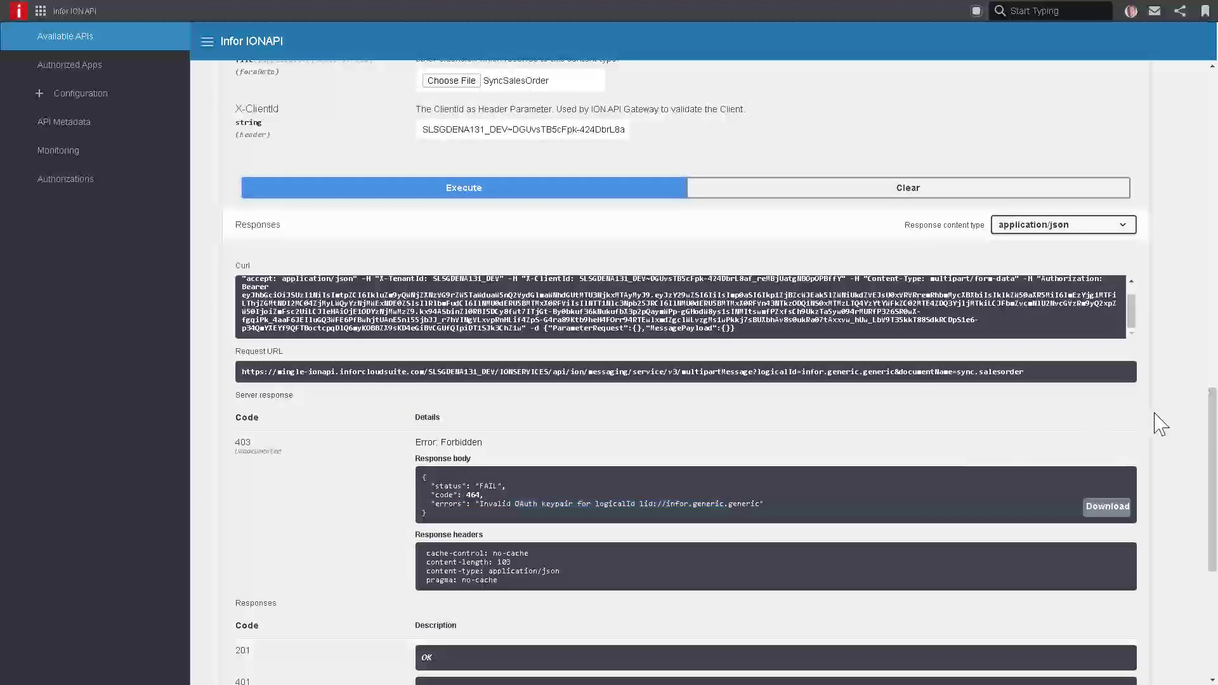
scroll(1160, 424, "up", 4)
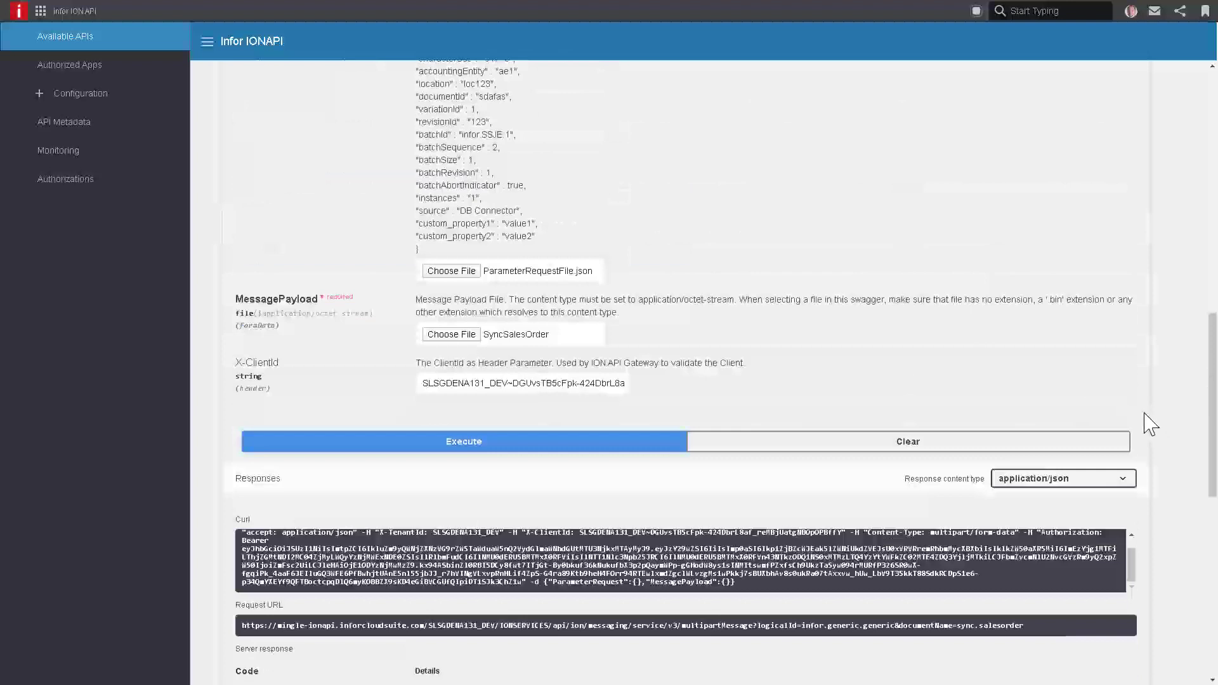
scroll(1136, 424, "up", 2)
scroll(1126, 419, "up", 2)
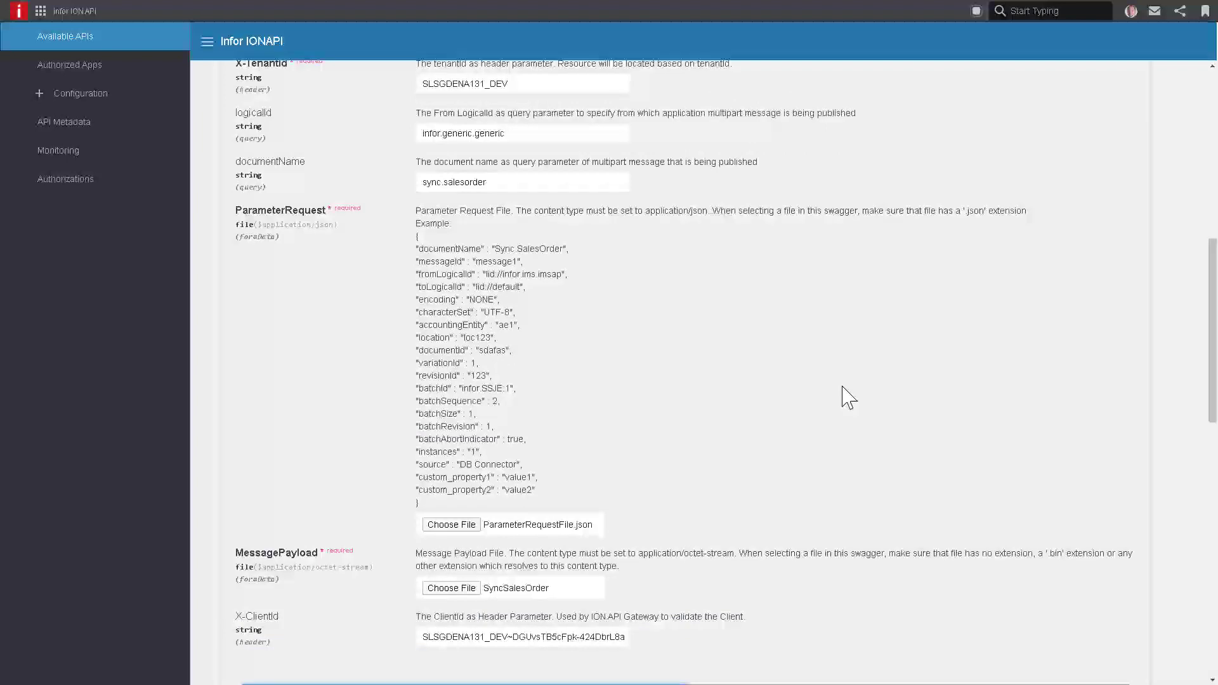
- Review the POST URL's infor.generic.generic and Sync.SalesOrder parameters and its OAuth 2.0 token
scroll(848, 398, "down", 2)
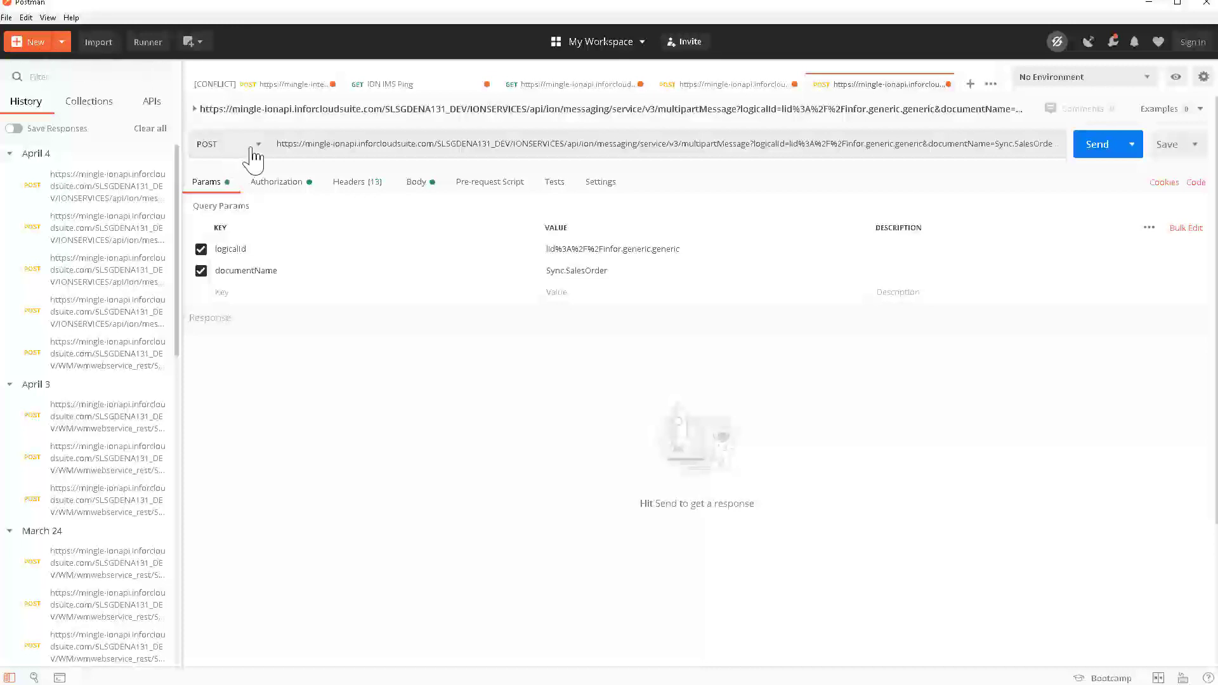
left_click(328, 144)
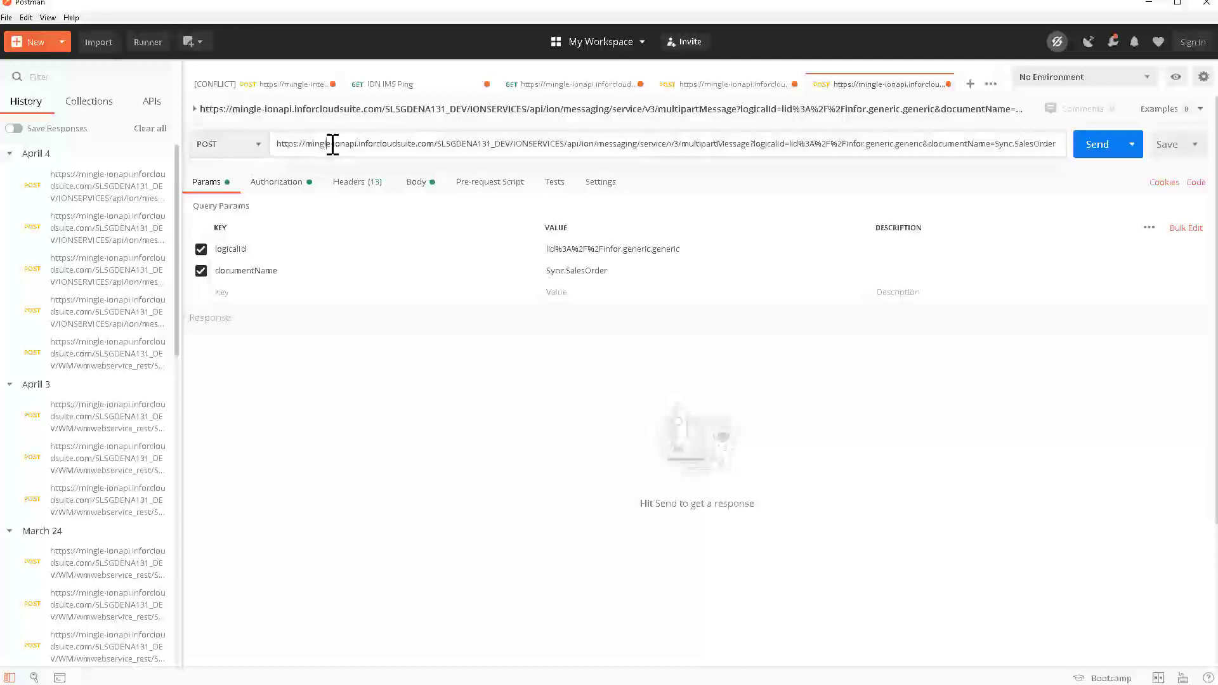
left_click_drag(333, 144, 774, 144)
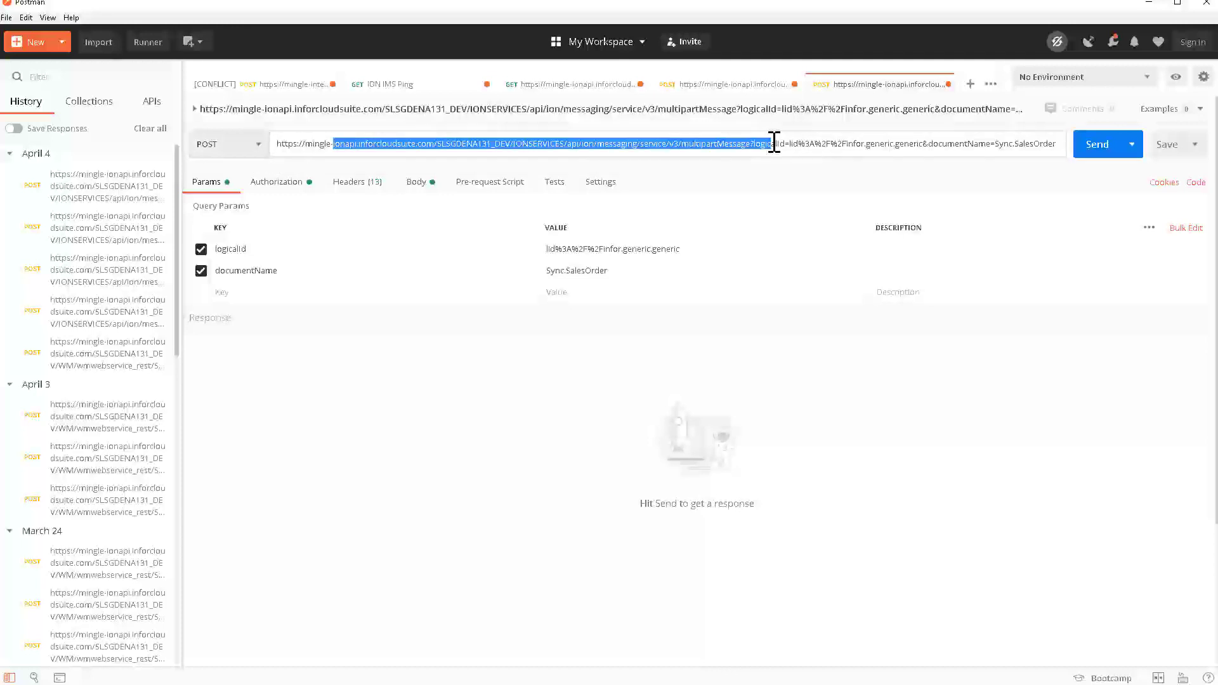
left_click(1027, 144)
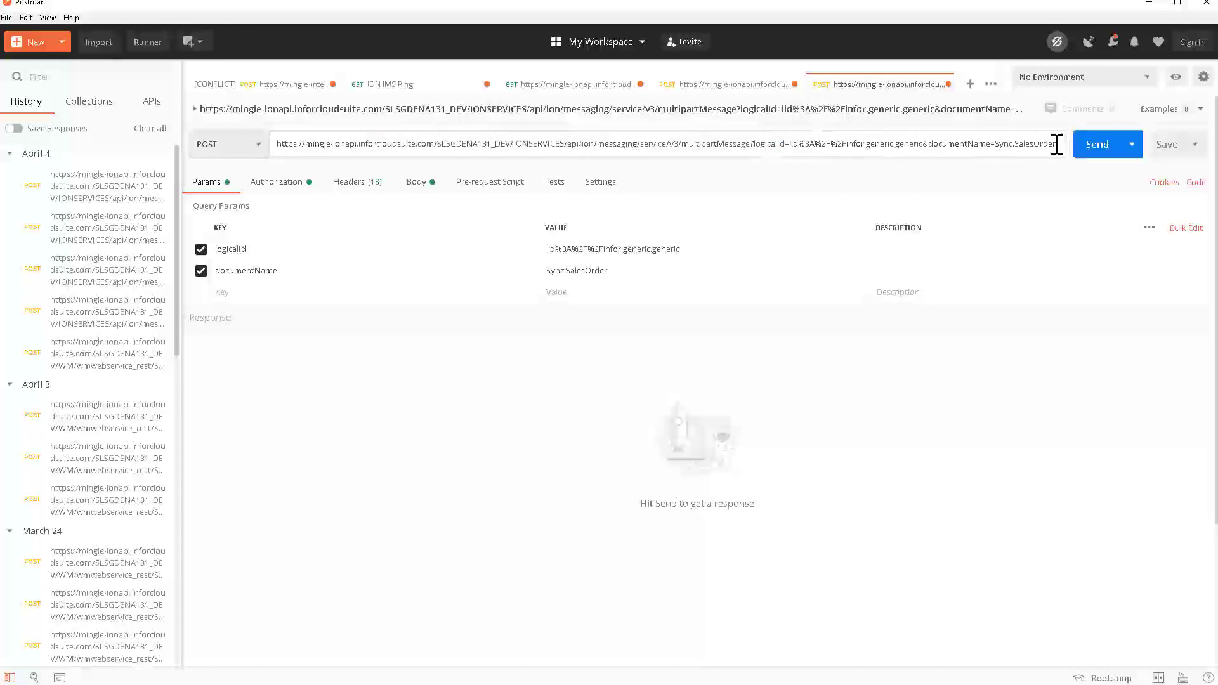
left_click_drag(1057, 144, 979, 144)
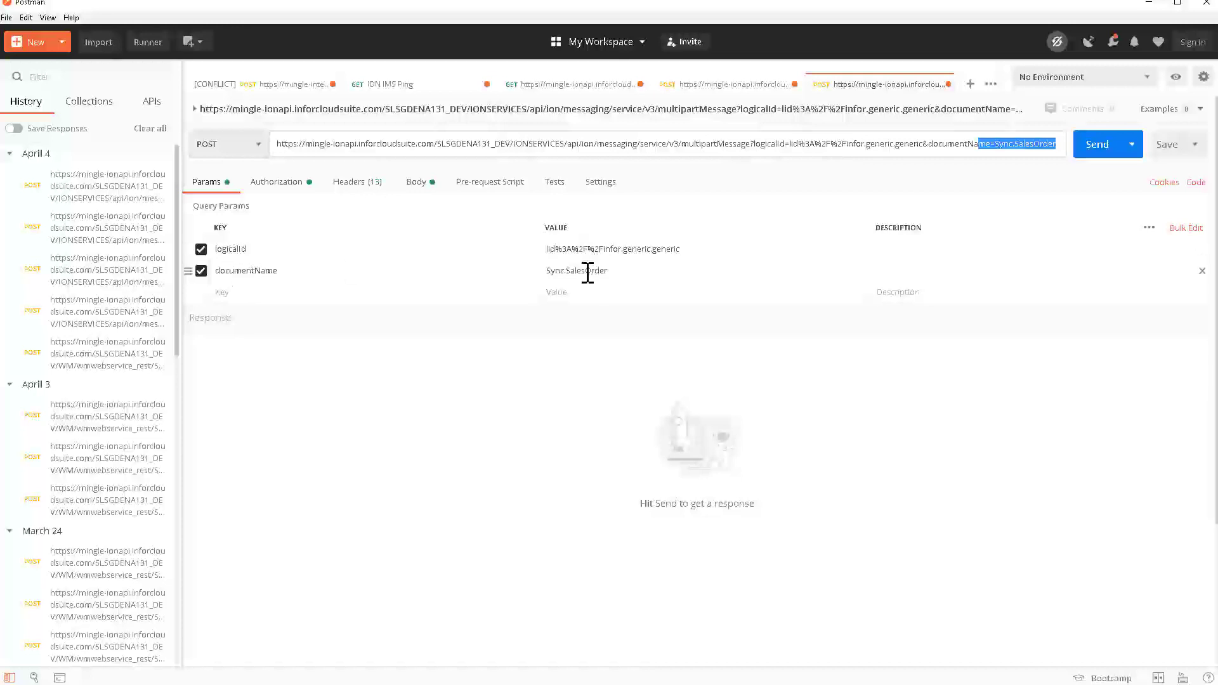
left_click(280, 182)
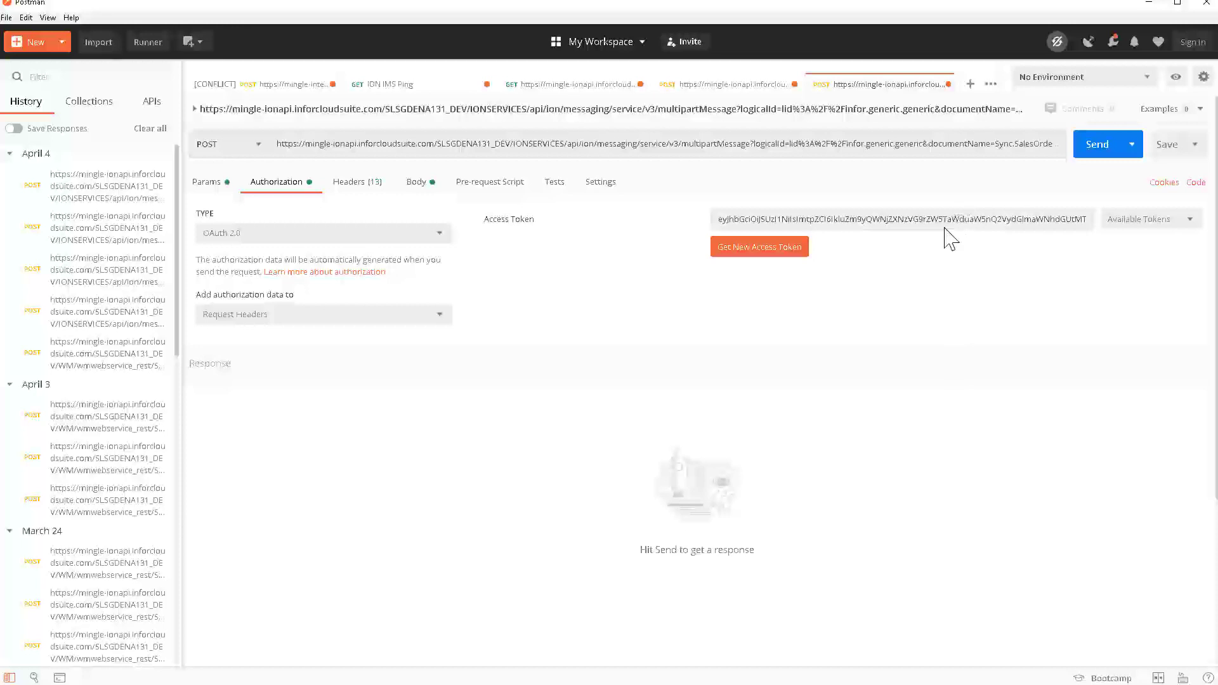
- Check headers and the ParameterRequest and MessagePayload form-data files, then send, getting 202 Accepted
left_click(359, 187)
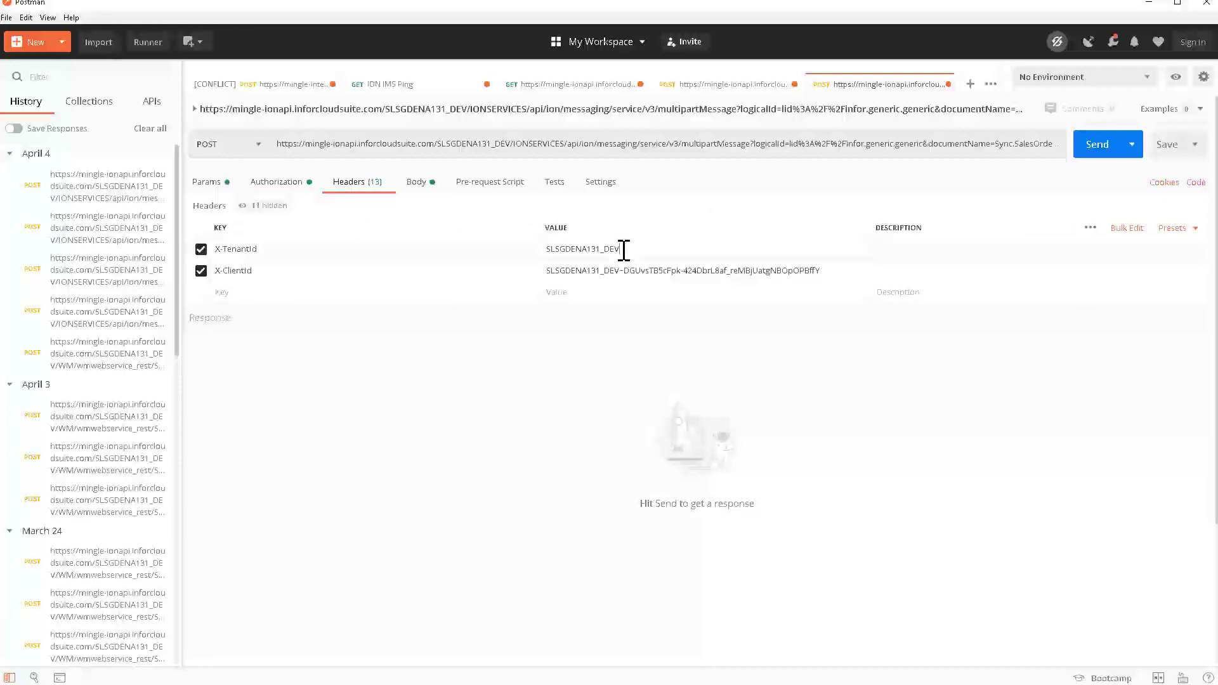
left_click(421, 185)
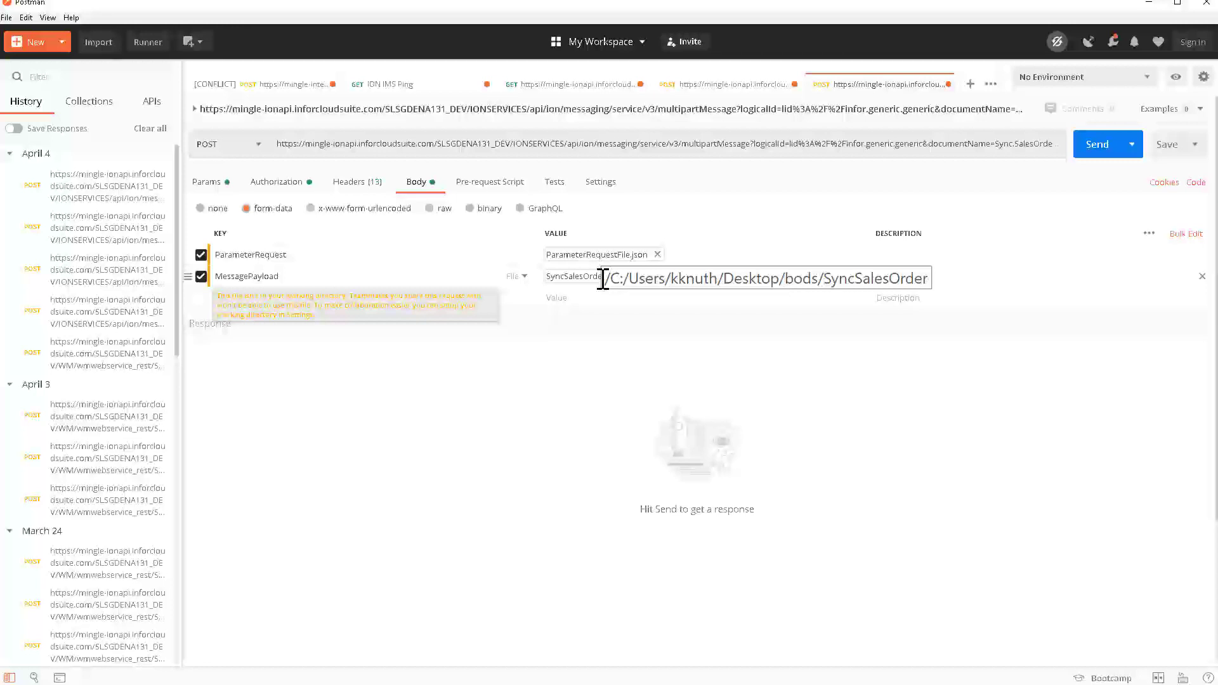
left_click(1107, 152)
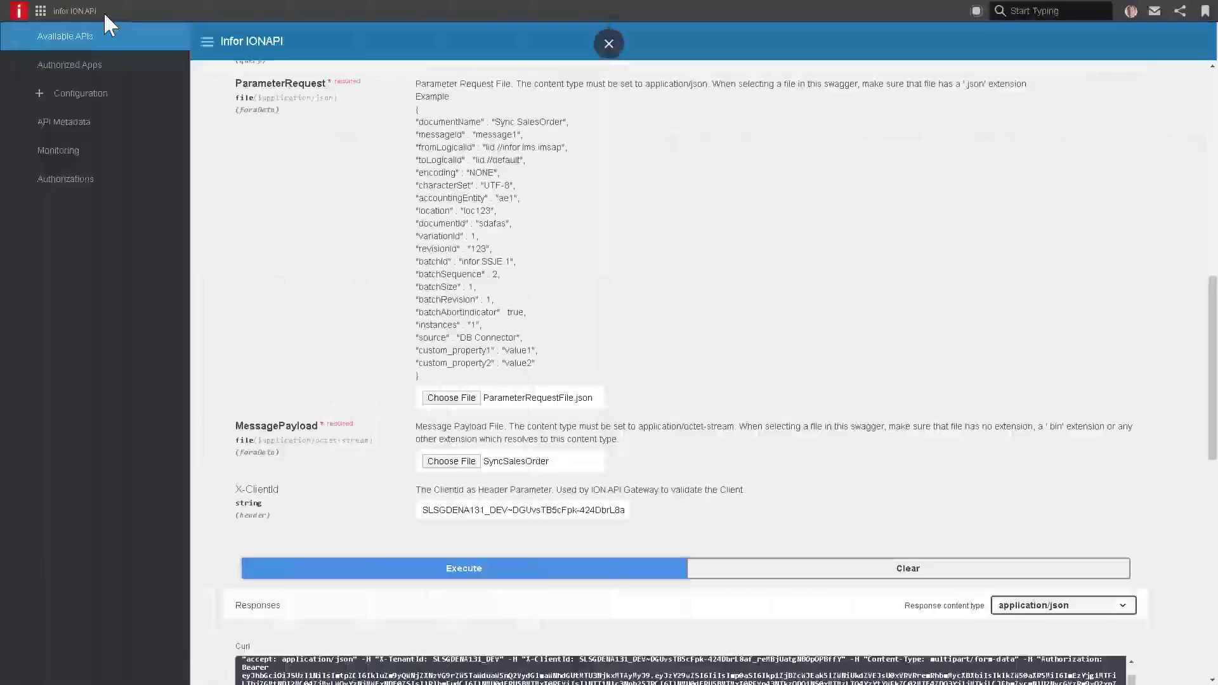
- Switch to ION Desk from the app launcher and open OneView for the last hour
left_click(40, 11)
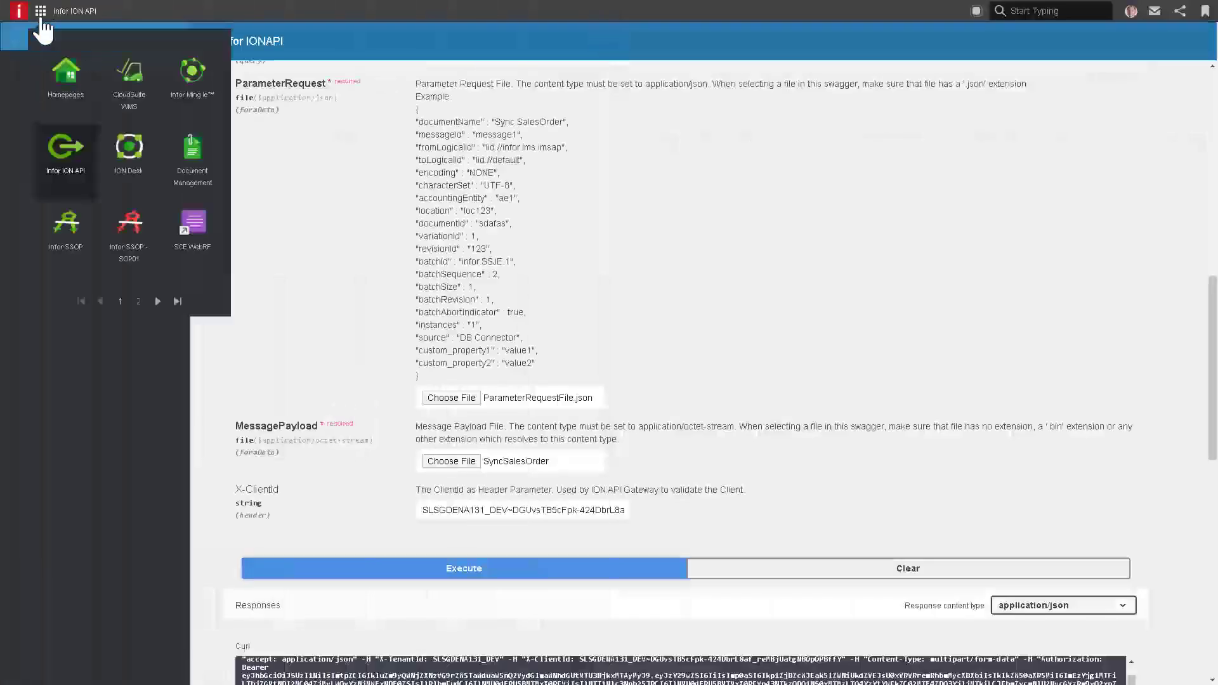
left_click(129, 150)
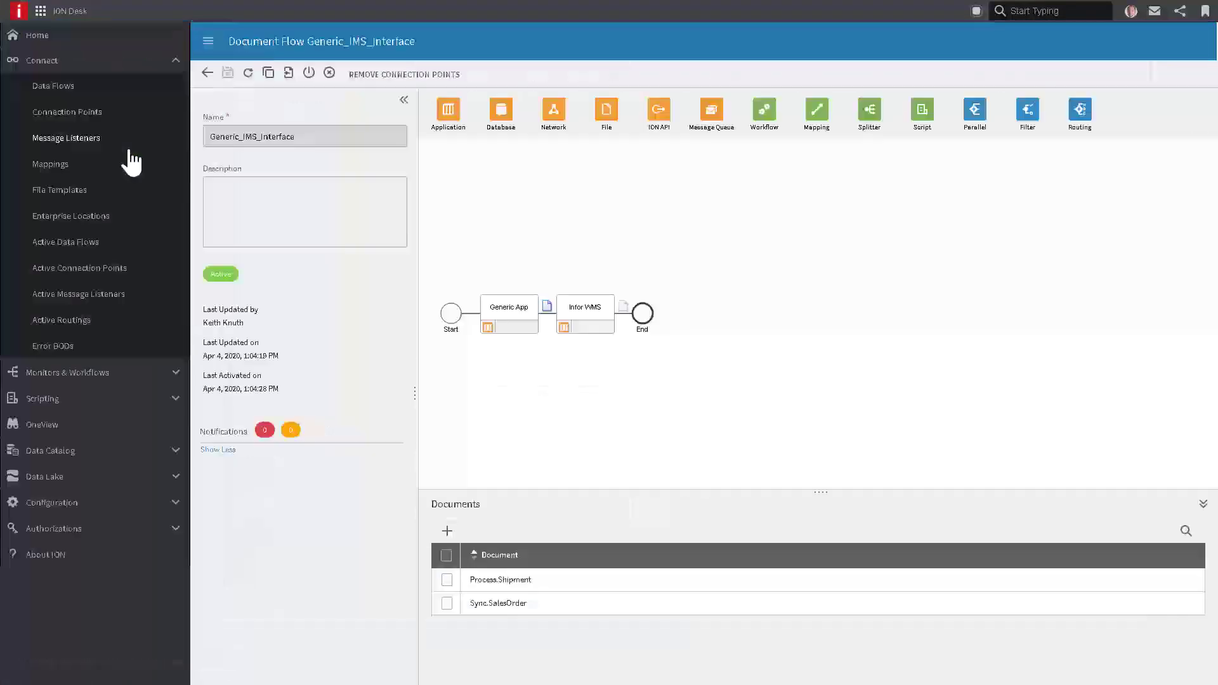
left_click(53, 427)
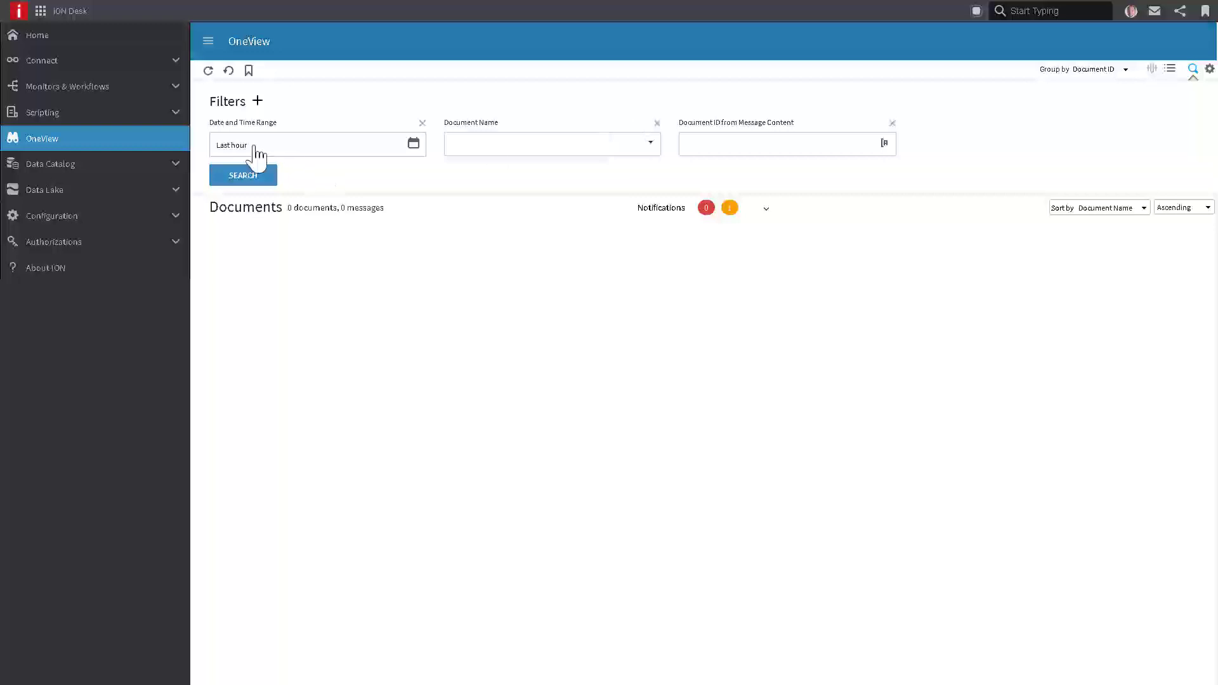
- Search the last hour's documents and open the Sync.SalesOrder ID-101 message timeline
left_click(252, 179)
left_click(253, 179)
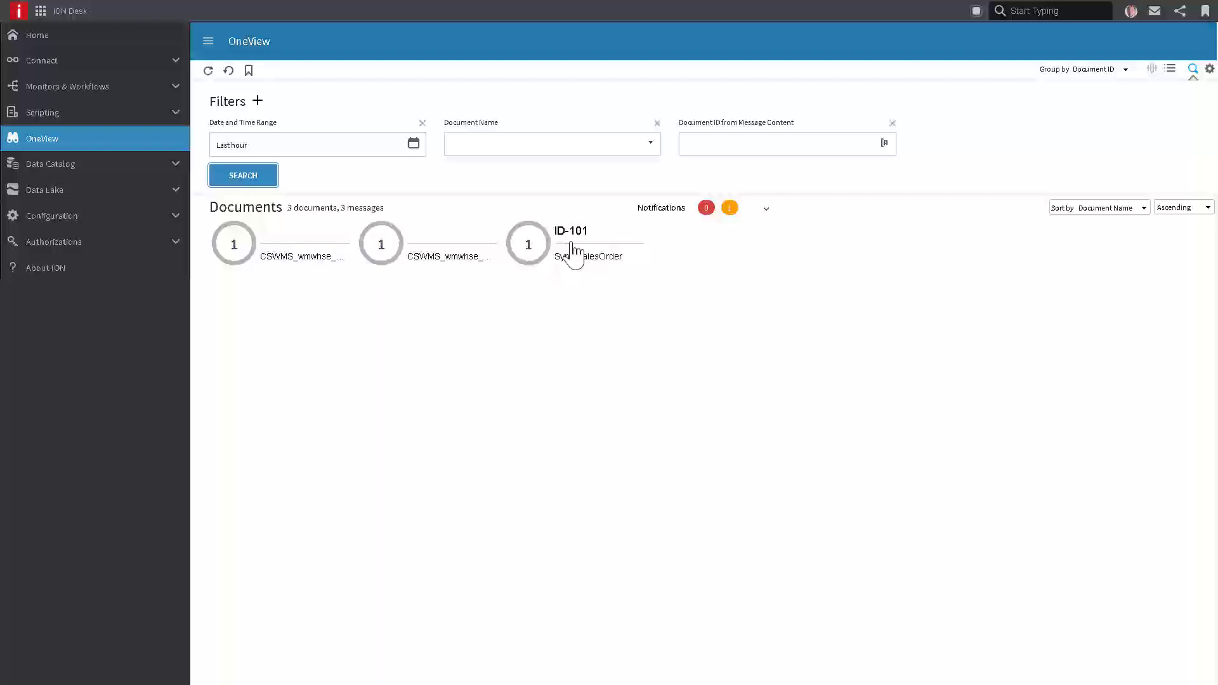
left_click(529, 253)
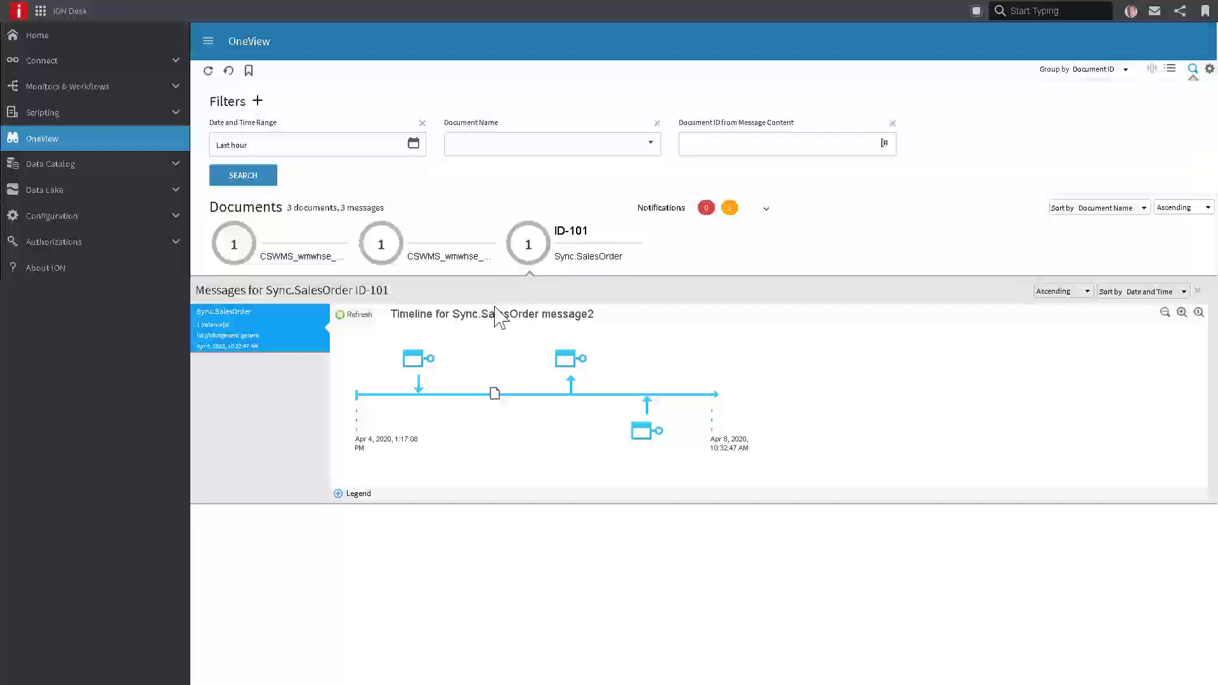
- Inspect the sender, view the message XML, and show delivery to the iobox connection point
left_click(414, 360)
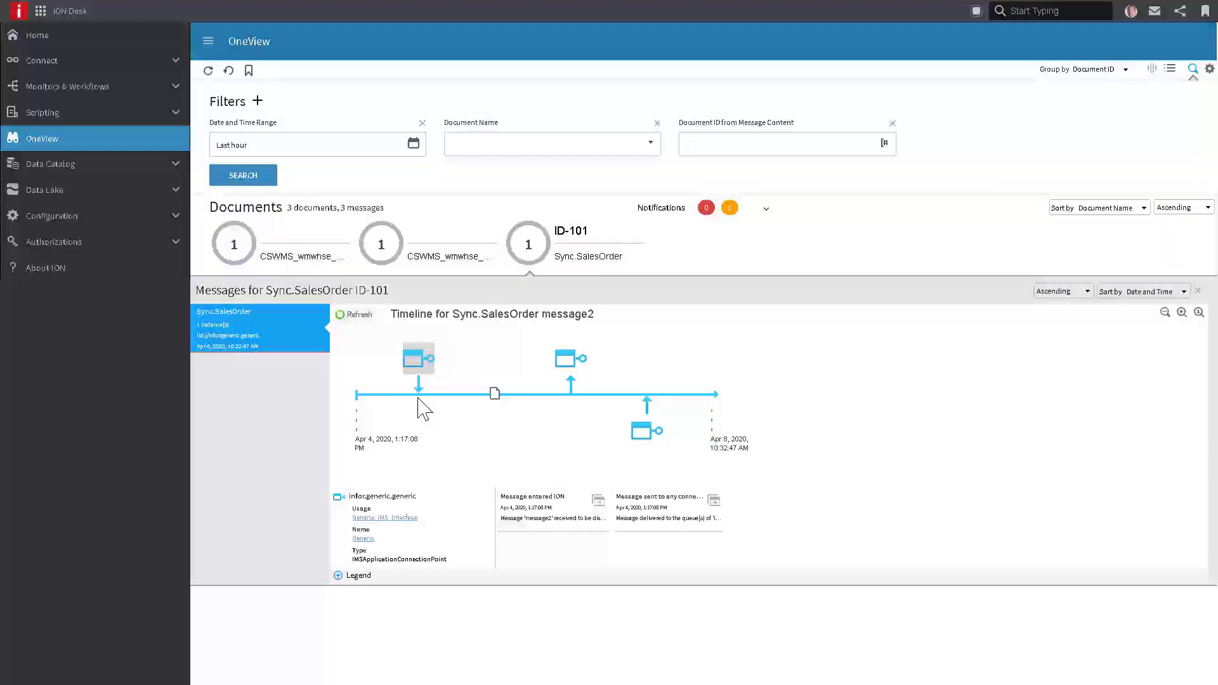
double_click(495, 397)
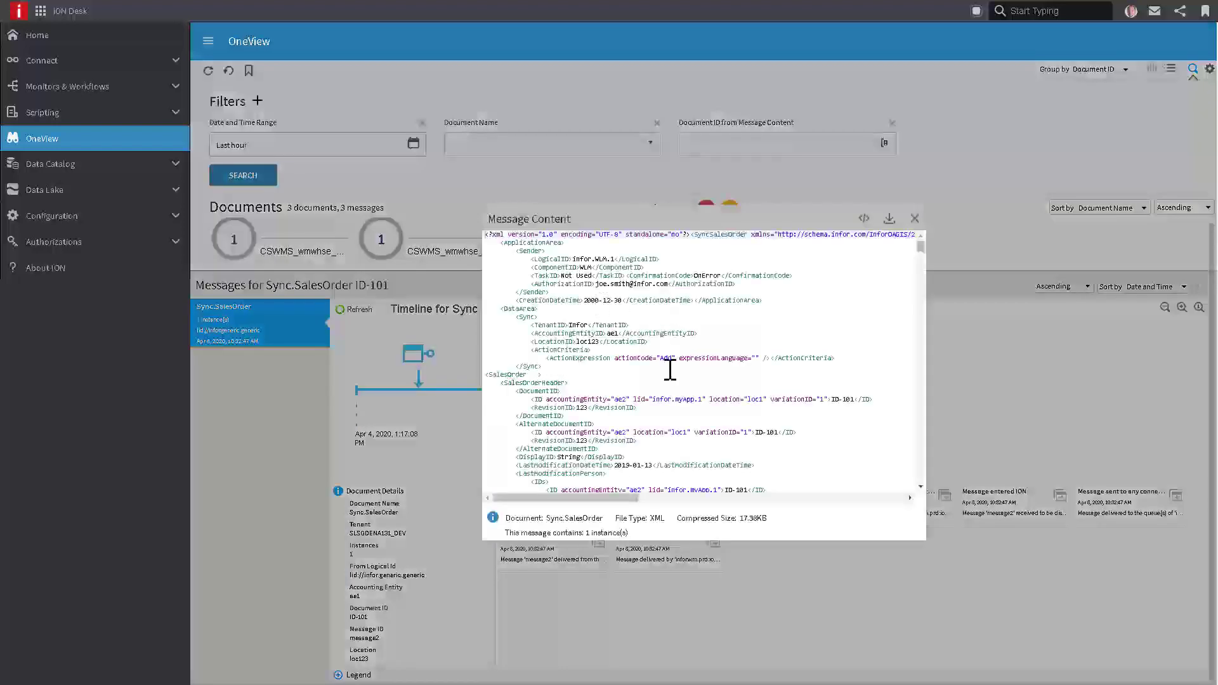
left_click(697, 382)
left_click(914, 218)
left_click(566, 361)
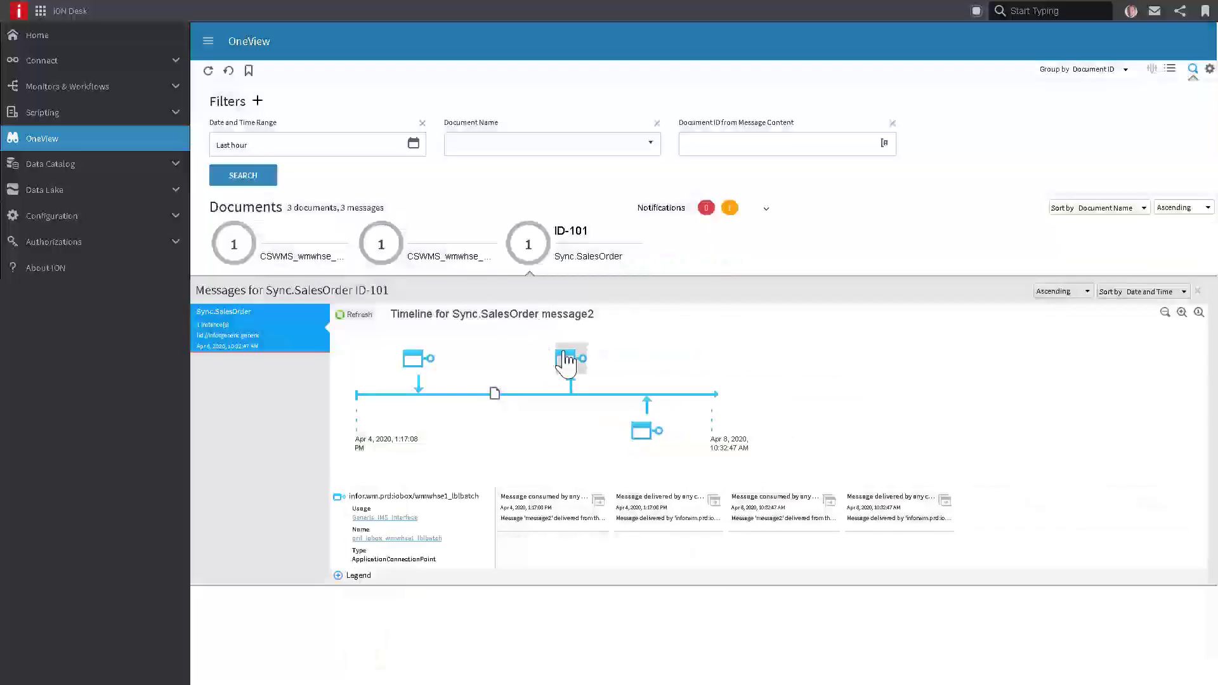